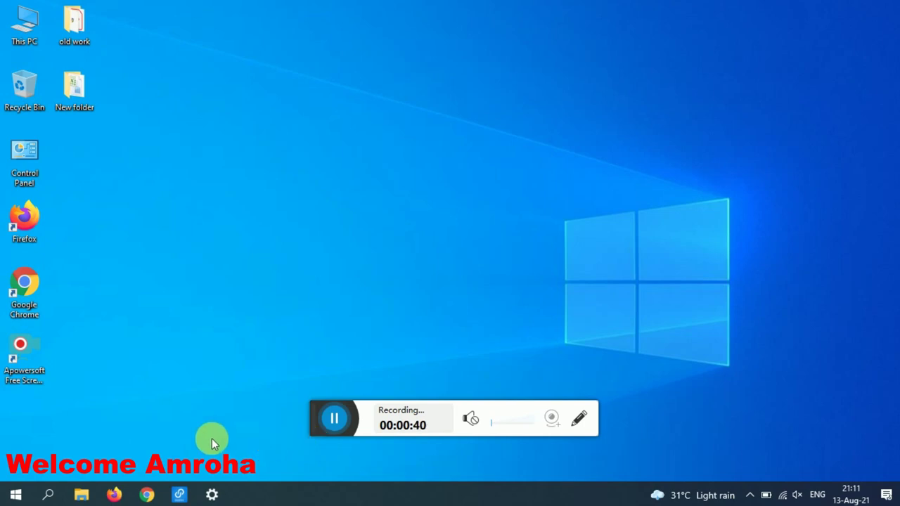
# Launch Google Chrome from the taskbar so a blank new tab is showing
pyautogui.click(150, 495)
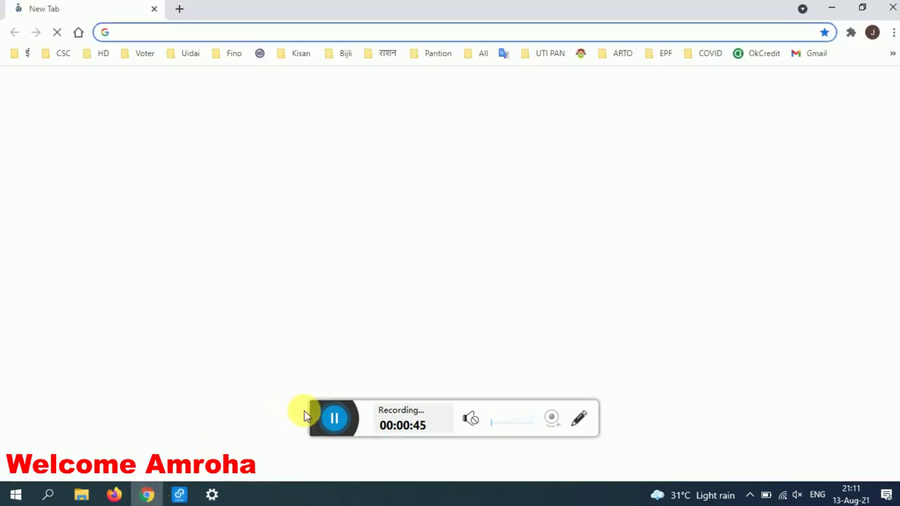
# Search Google for 'csd200 rd service' from Chrome's address bar
pyautogui.moveTo(318, 414); pyautogui.dragTo(305, 476)
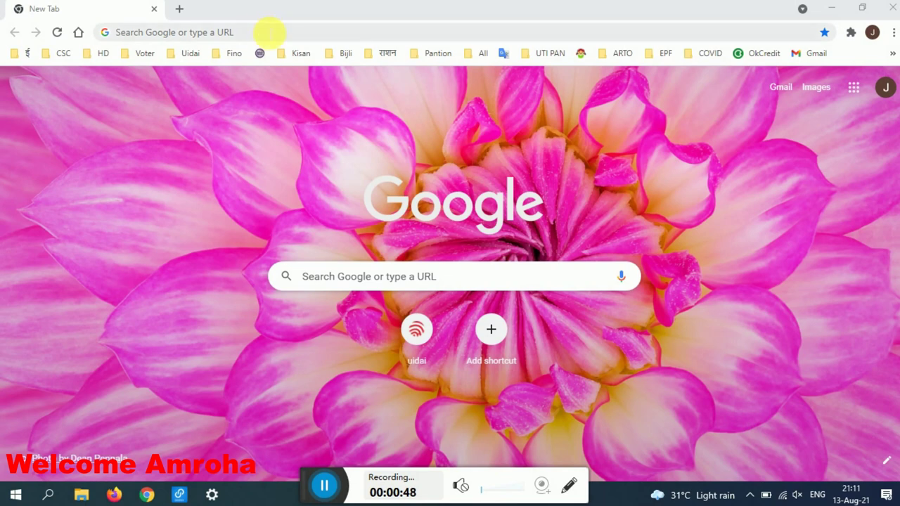
pyautogui.click(267, 32)
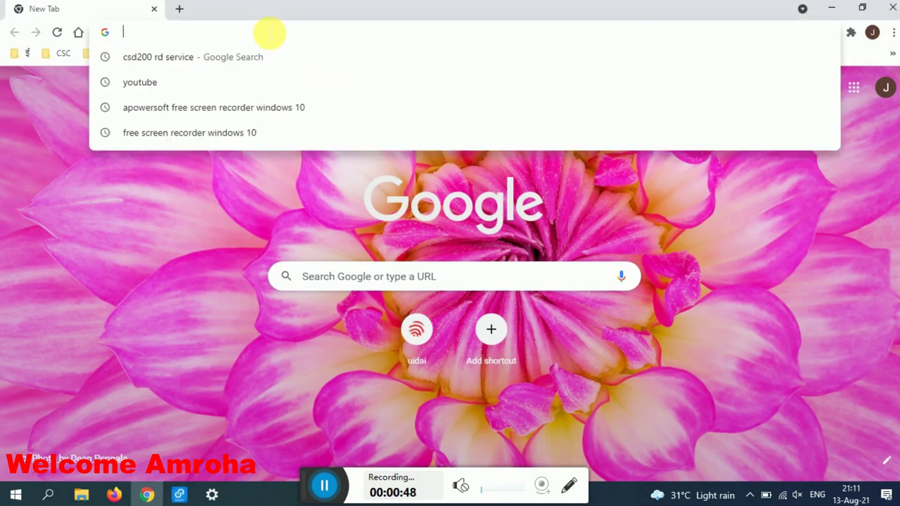
pyautogui.write('sd')
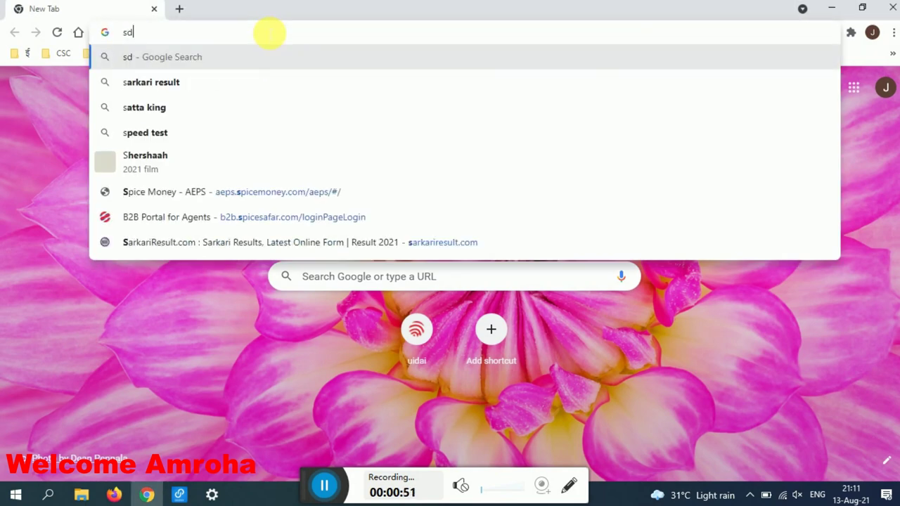
pyautogui.write('200')
pyautogui.press('BackSpace')
pyautogui.press('BackSpace')
pyautogui.press('BackSpace')
pyautogui.press('BackSpace')
pyautogui.press('BackSpace')
pyautogui.write('csd200')
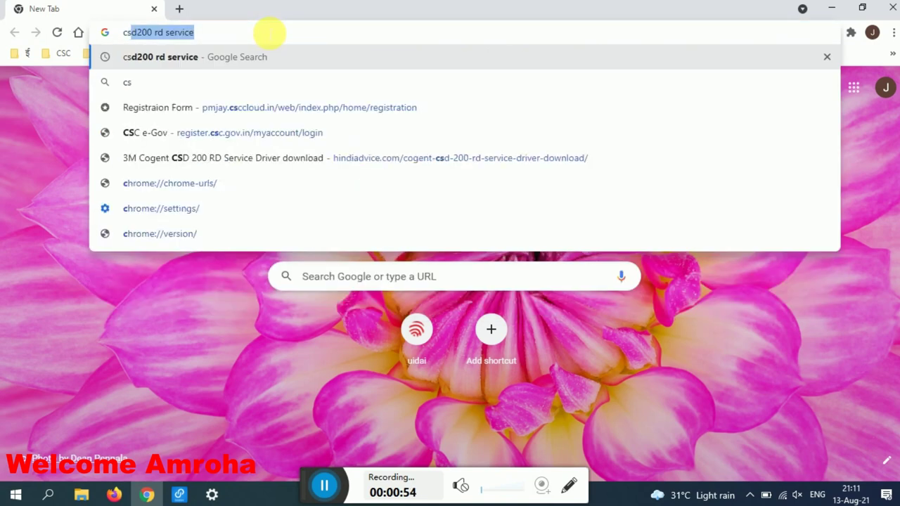
pyautogui.write(' rdser')
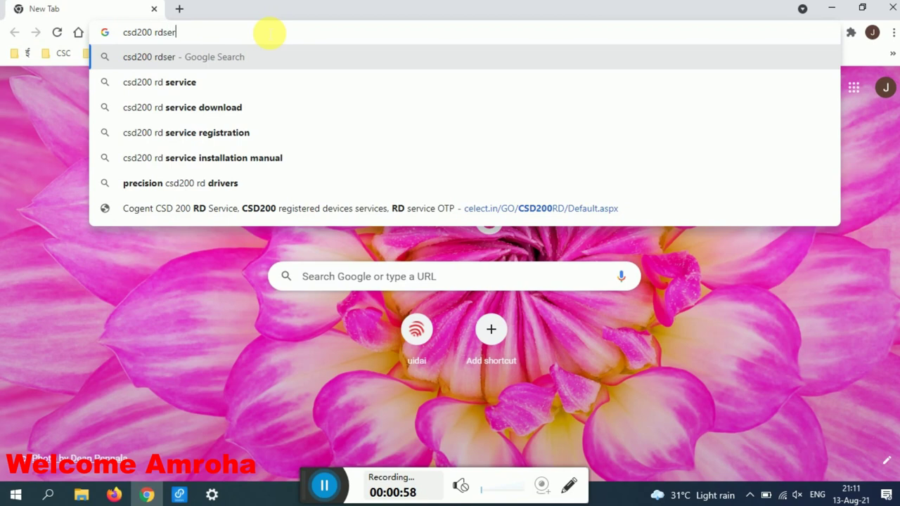
pyautogui.press('Down')
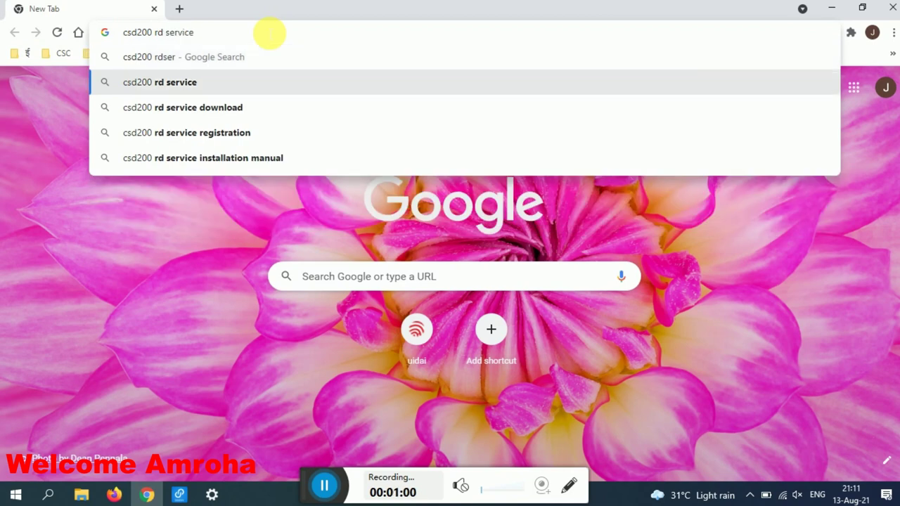
pyautogui.press('Return')
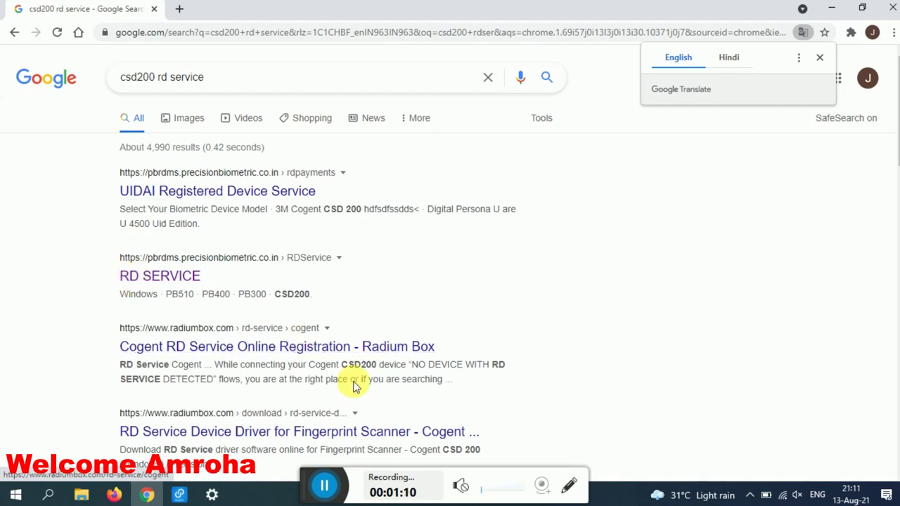
# Download the CSD200 SDK (CSD200RDService.zip) from Precision's RD SERVICE page and show it in Downloads
pyautogui.click(172, 281)
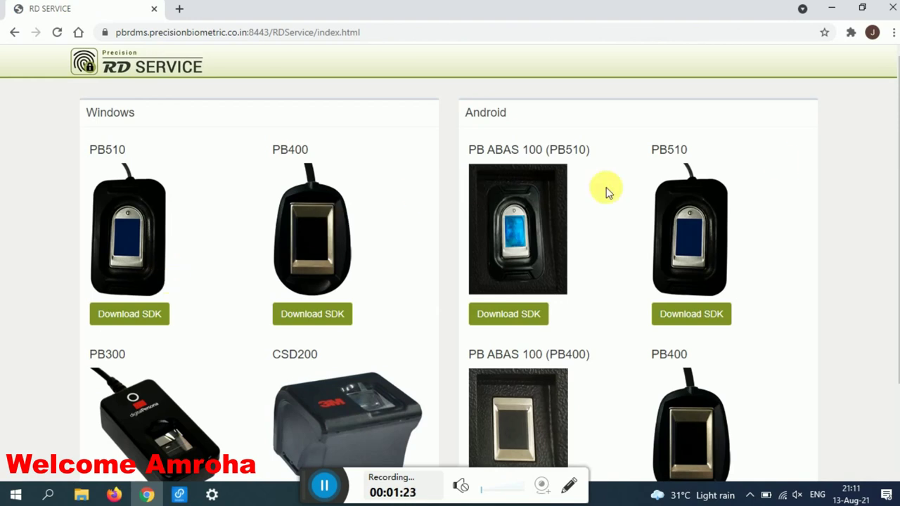
pyautogui.moveTo(897, 130); pyautogui.dragTo(897, 214)
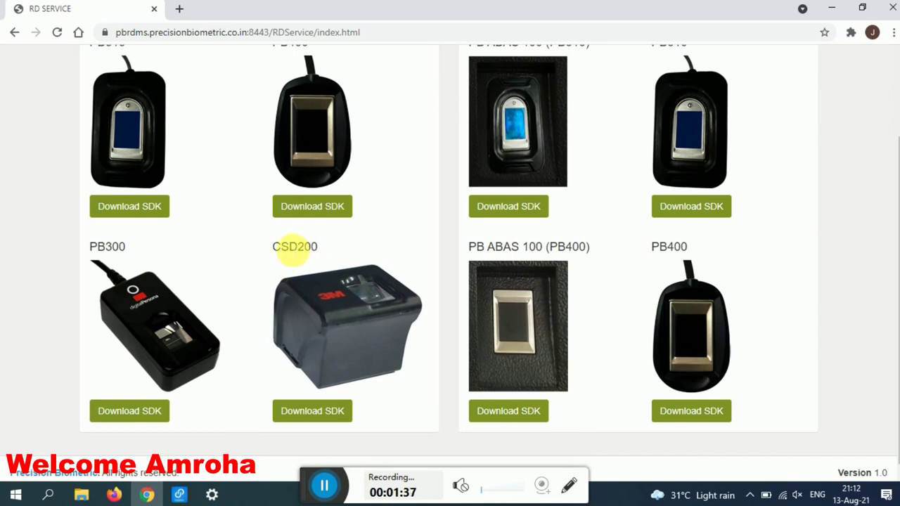
pyautogui.moveTo(271, 247); pyautogui.dragTo(320, 251)
pyautogui.click(328, 327)
pyautogui.click(314, 412)
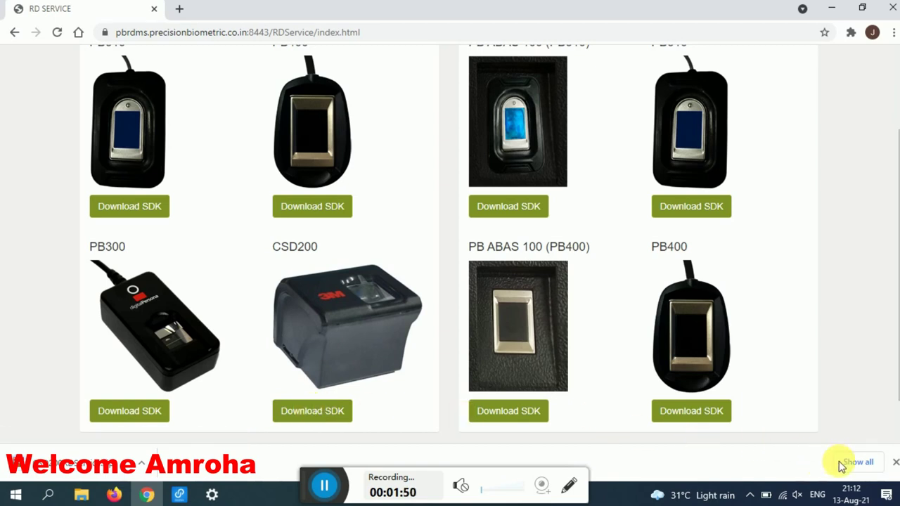
pyautogui.click(861, 463)
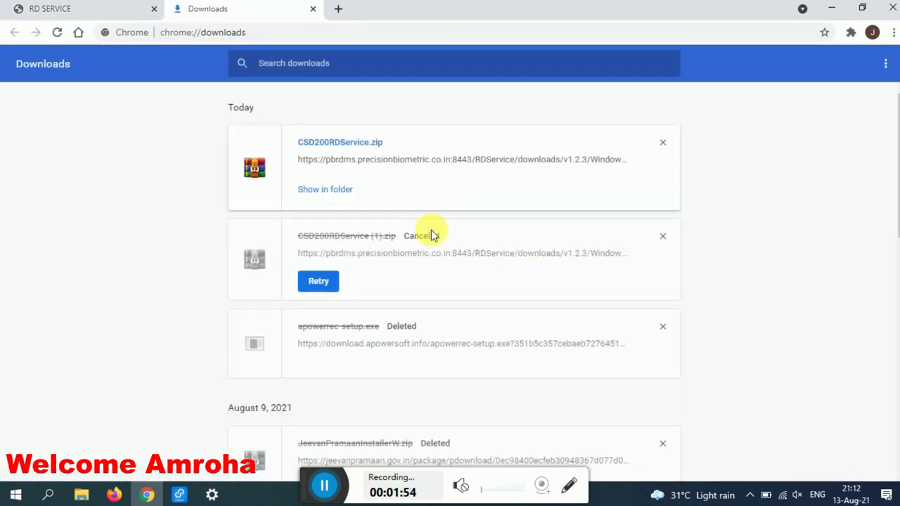
pyautogui.click(333, 196)
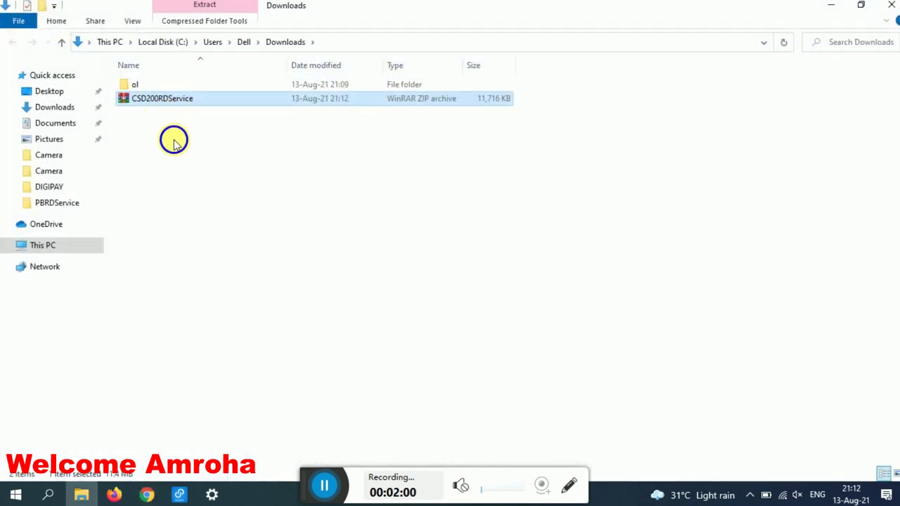
# Refresh Downloads and view CSD200RDService.zip's extraction options, closing them without extracting
pyautogui.rightClick(176, 141)
pyautogui.click(209, 195)
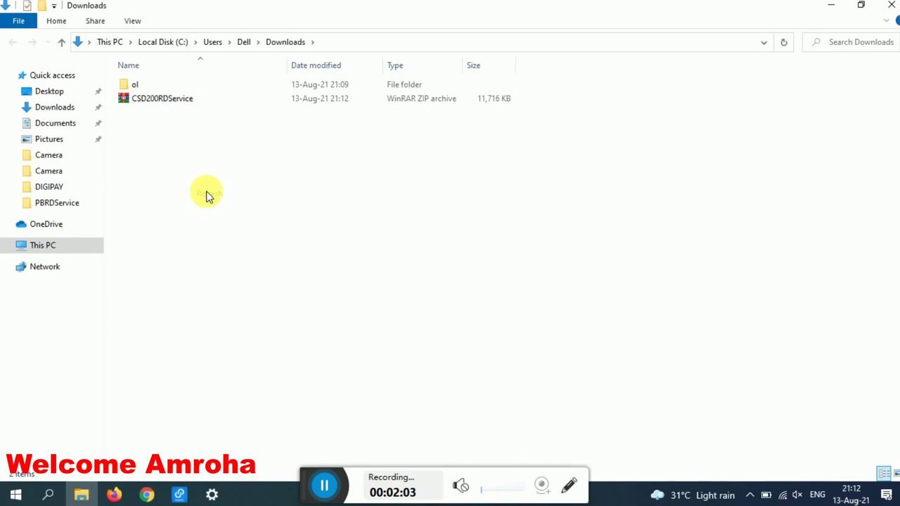
pyautogui.click(161, 102)
pyautogui.doubleClick(168, 105)
pyautogui.rightClick(162, 100)
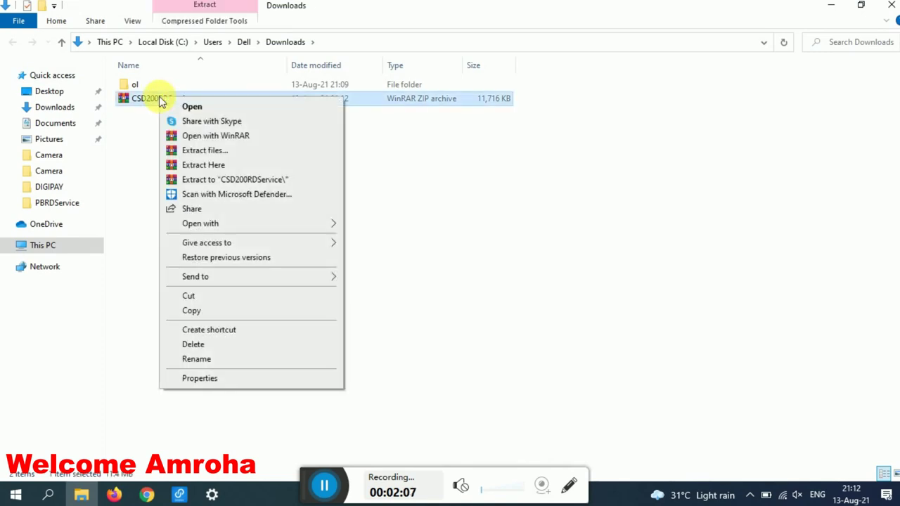
pyautogui.click(204, 151)
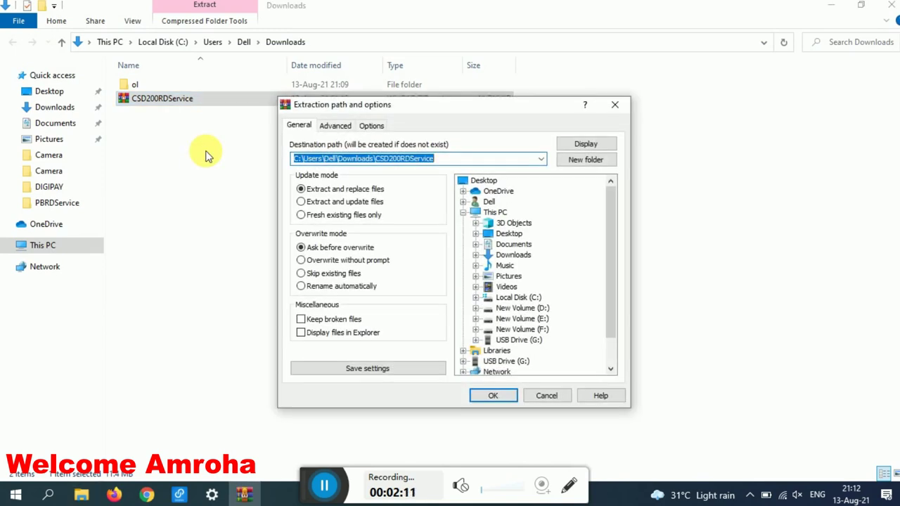
pyautogui.click(615, 105)
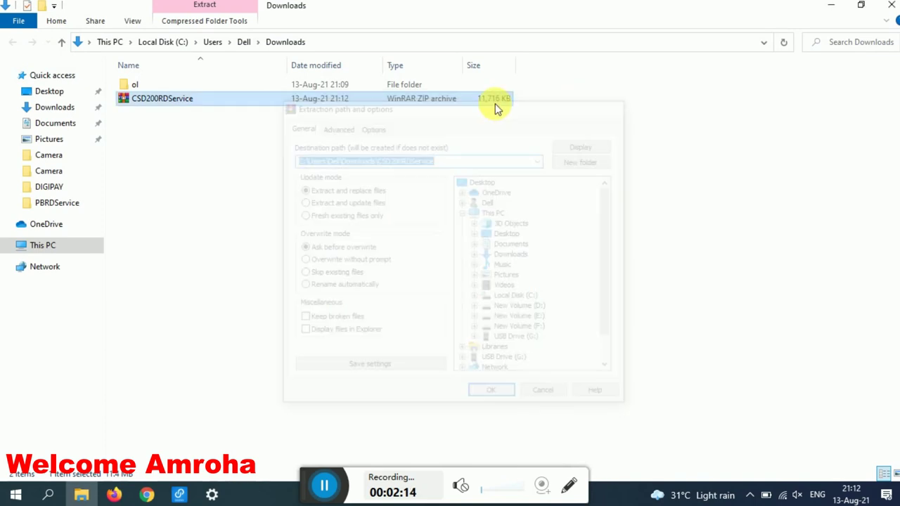
# Extract CSD200RDService.zip here and refresh to show the new CSD200RDService folder
pyautogui.rightClick(271, 98)
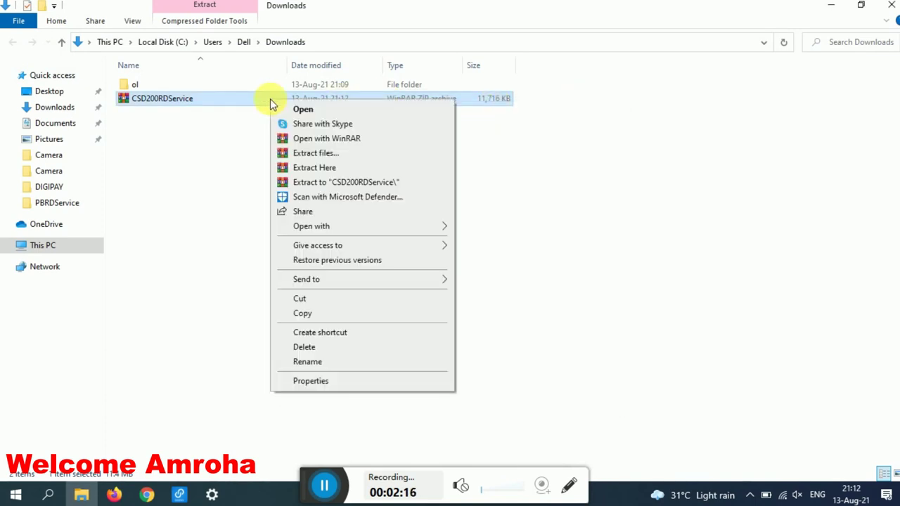
pyautogui.click(317, 168)
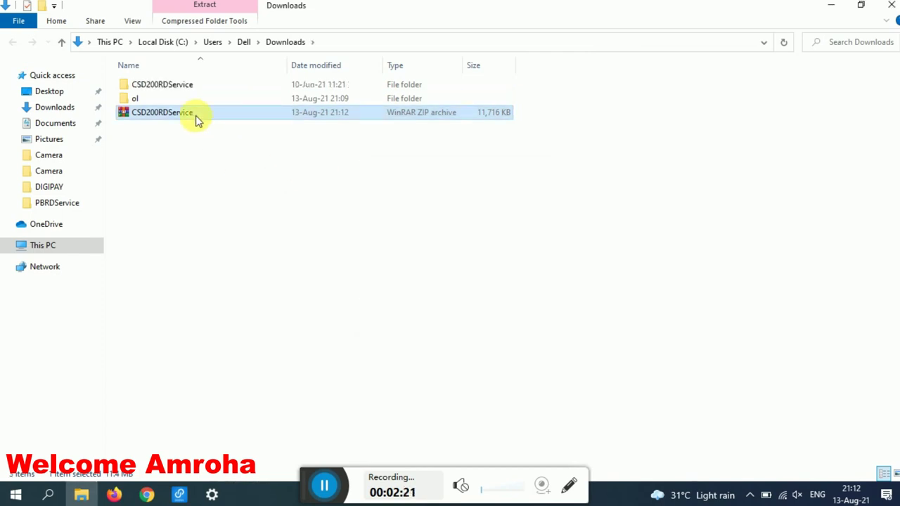
pyautogui.rightClick(229, 176)
pyautogui.click(259, 221)
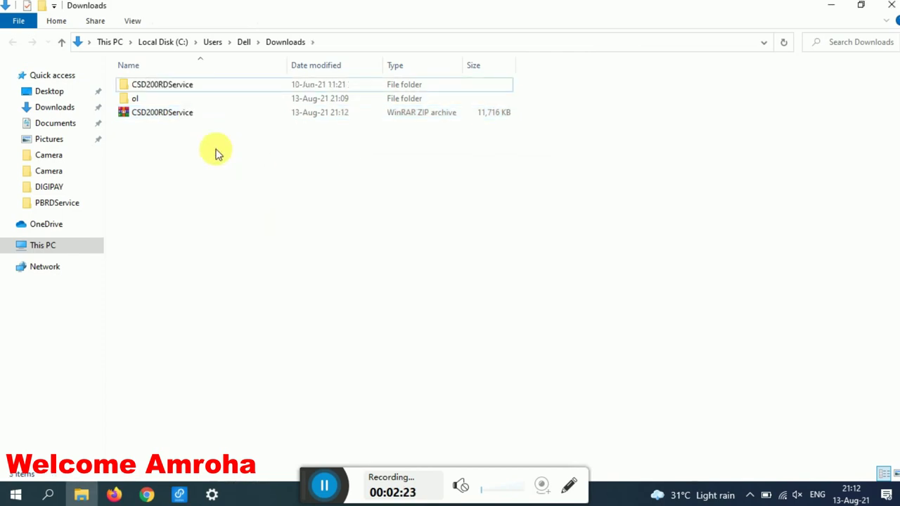
pyautogui.click(171, 90)
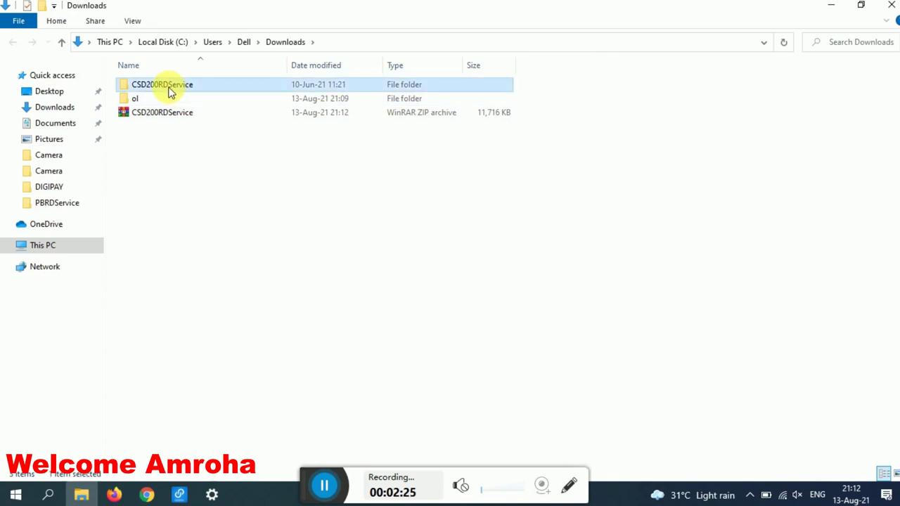
# Run PBRDService from the CSD200RDService folder as administrator, approving the UAC prompt
pyautogui.doubleClick(170, 90)
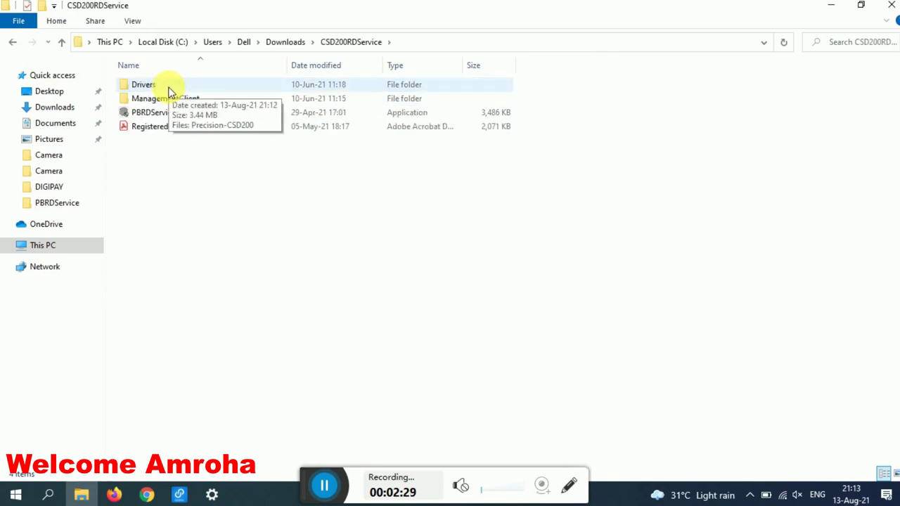
pyautogui.click(152, 115)
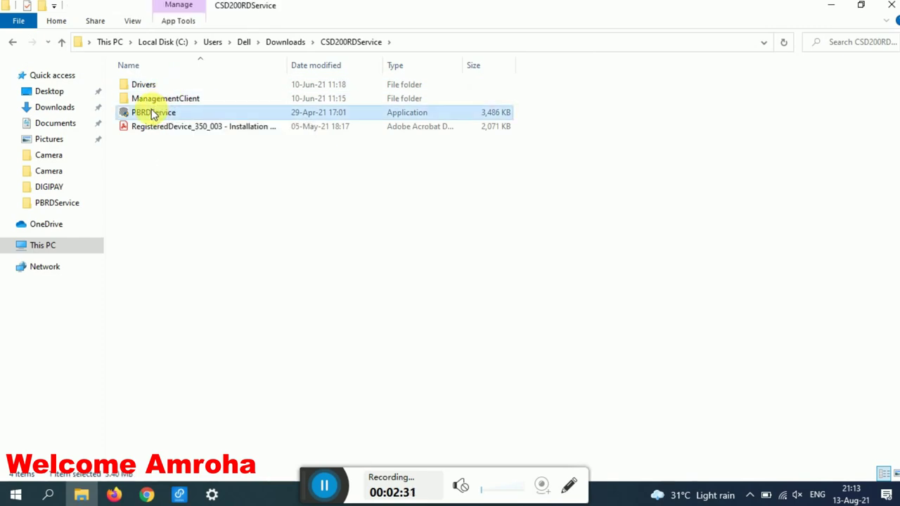
pyautogui.rightClick(153, 113)
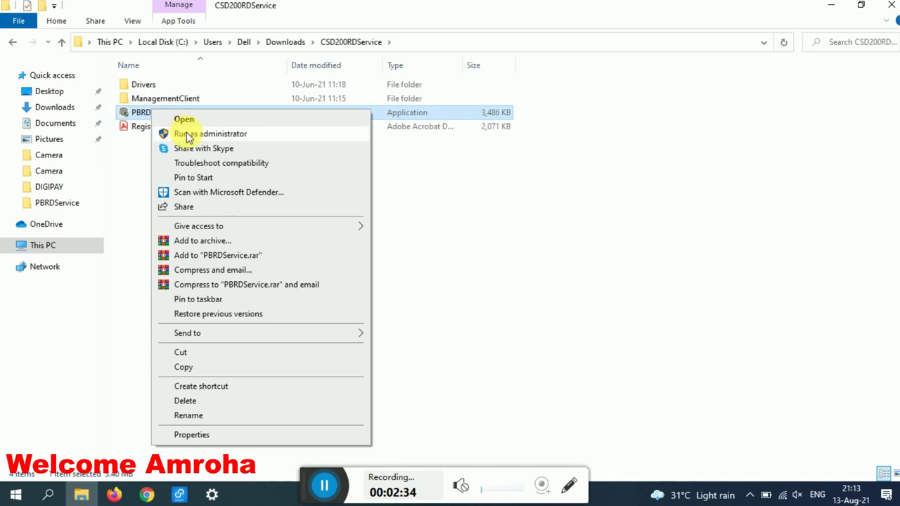
pyautogui.click(186, 133)
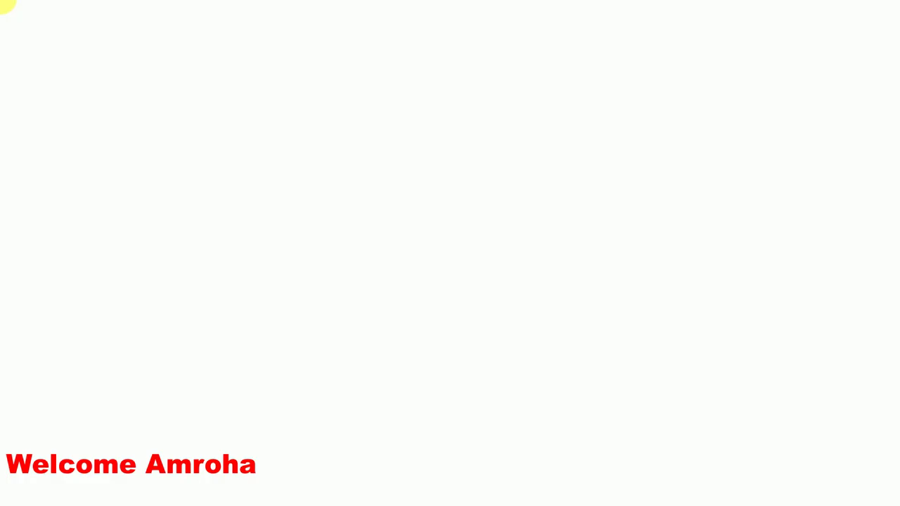
pyautogui.click(365, 342)
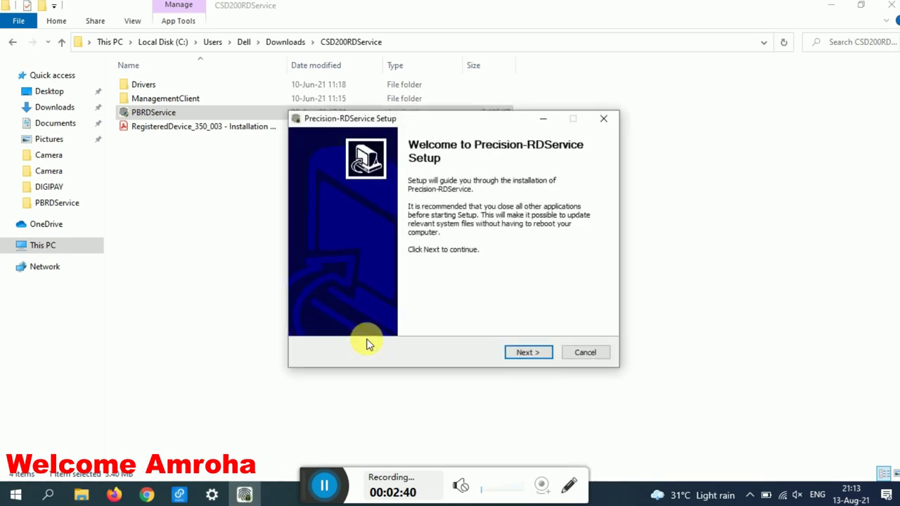
# Go through the welcome, license and components pages and start the RD Service installation
pyautogui.click(516, 353)
pyautogui.click(518, 355)
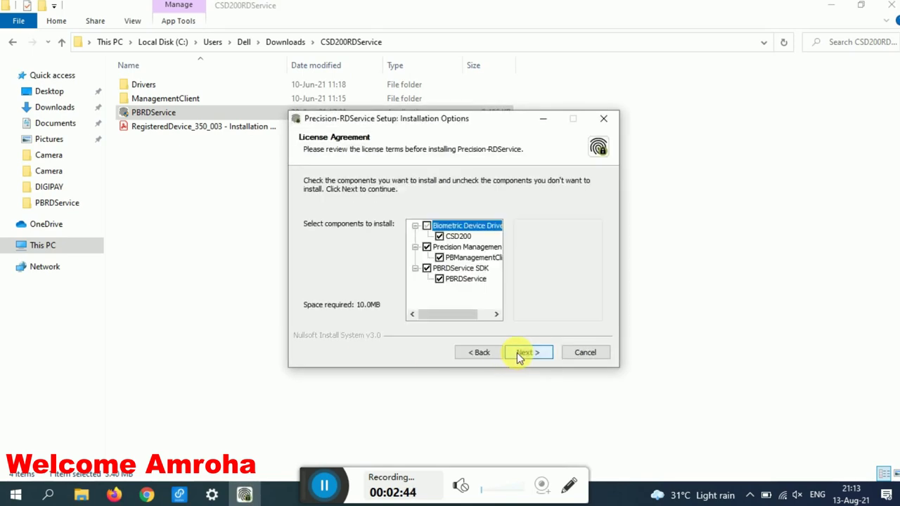
pyautogui.click(518, 355)
pyautogui.click(529, 353)
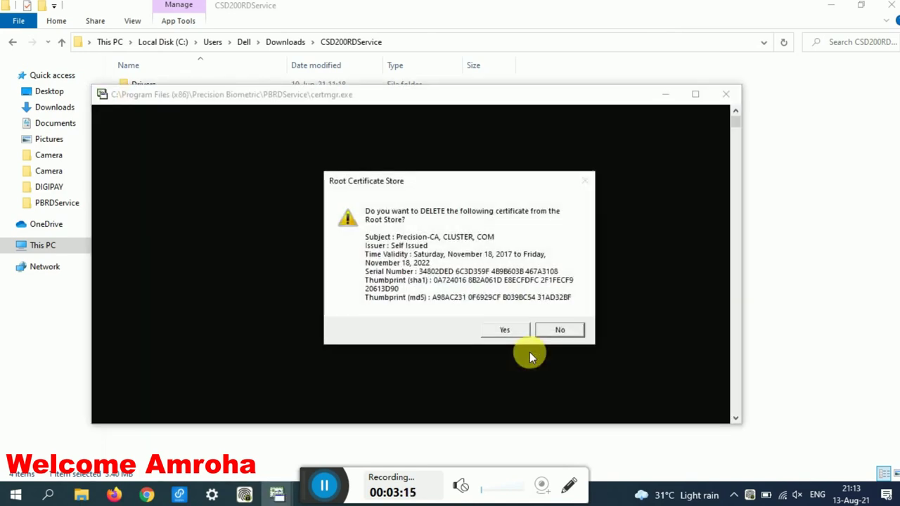
# Approve installing the Precision-CA root certificate and close the completed setup
pyautogui.click(505, 330)
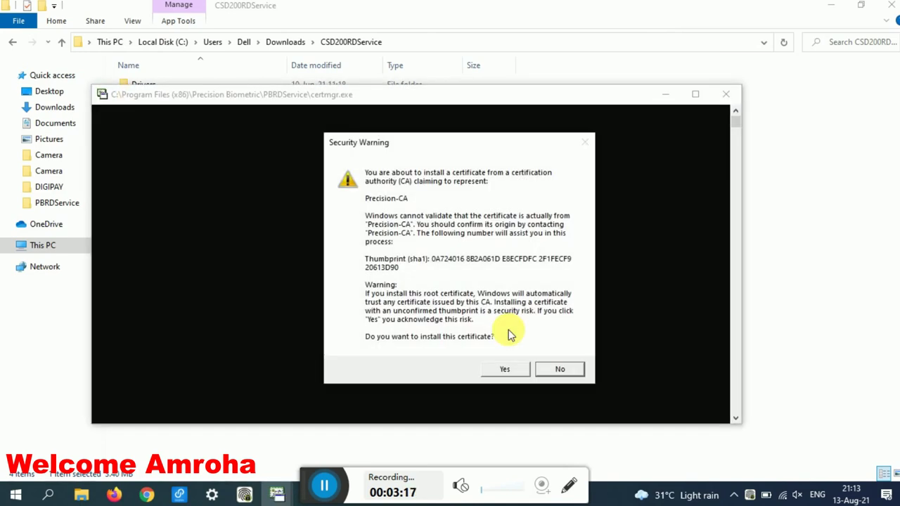
pyautogui.click(503, 370)
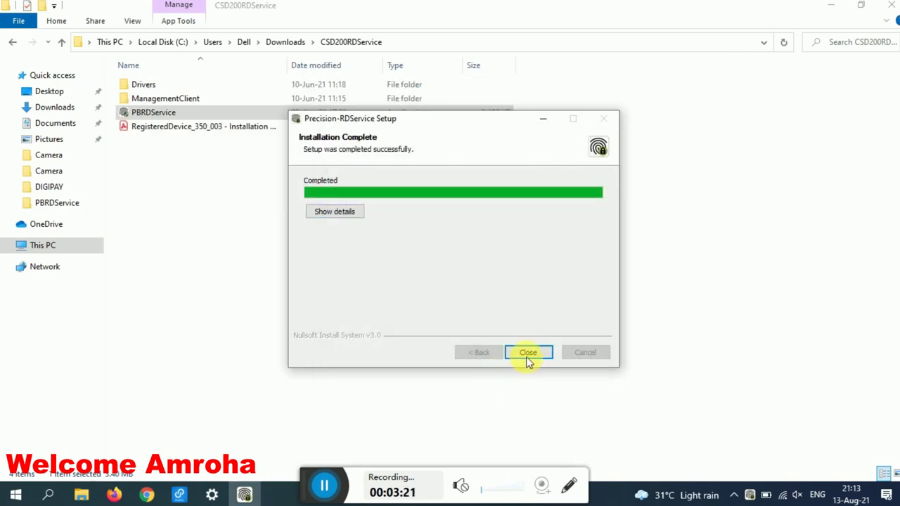
pyautogui.click(528, 355)
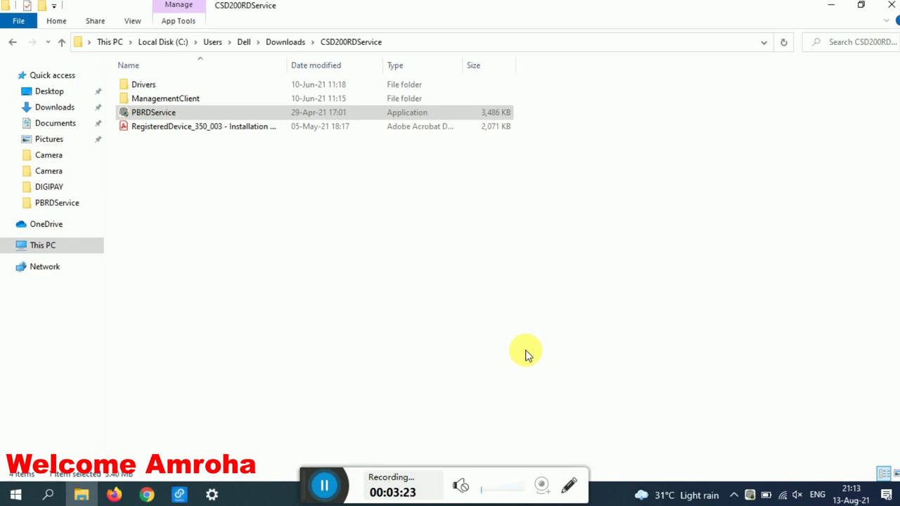
# Minimize File Explorer and Chrome and refresh the desktop
pyautogui.click(831, 7)
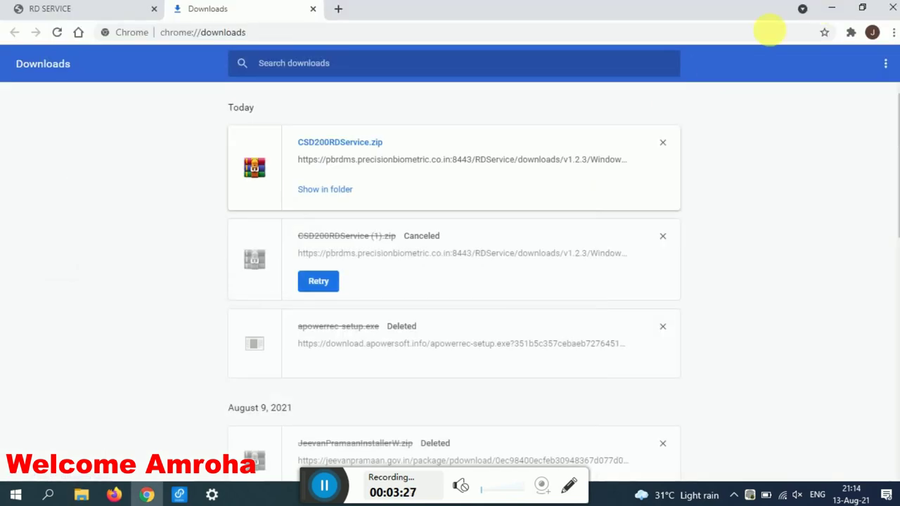
pyautogui.click(830, 7)
pyautogui.rightClick(577, 106)
pyautogui.click(603, 148)
pyautogui.click(631, 193)
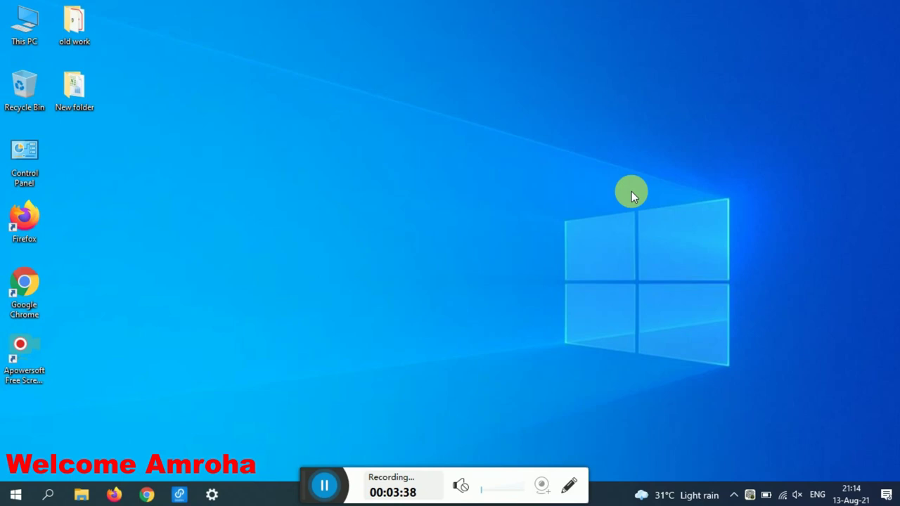
# Check Action Center for the PBCSD200 registered-and-ready notifications, then refresh the desktop
pyautogui.click(886, 495)
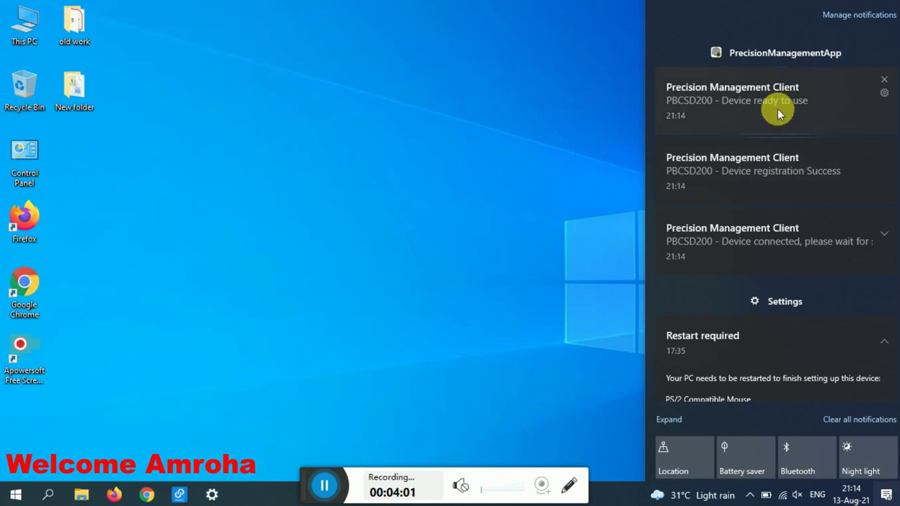
pyautogui.click(523, 158)
pyautogui.rightClick(523, 159)
pyautogui.click(553, 200)
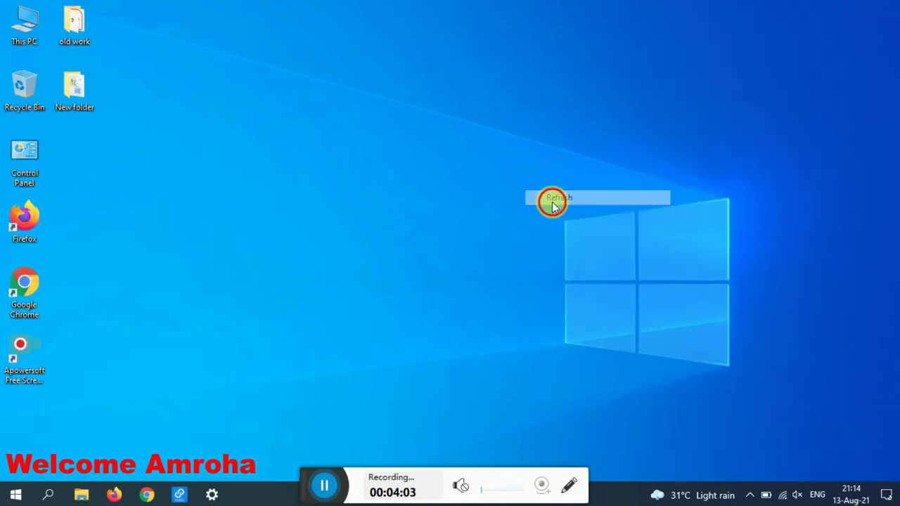
# Browse to C:\Program Files (x86)\Precision Biometric\PBRDService in File Explorer
pyautogui.doubleClick(26, 28)
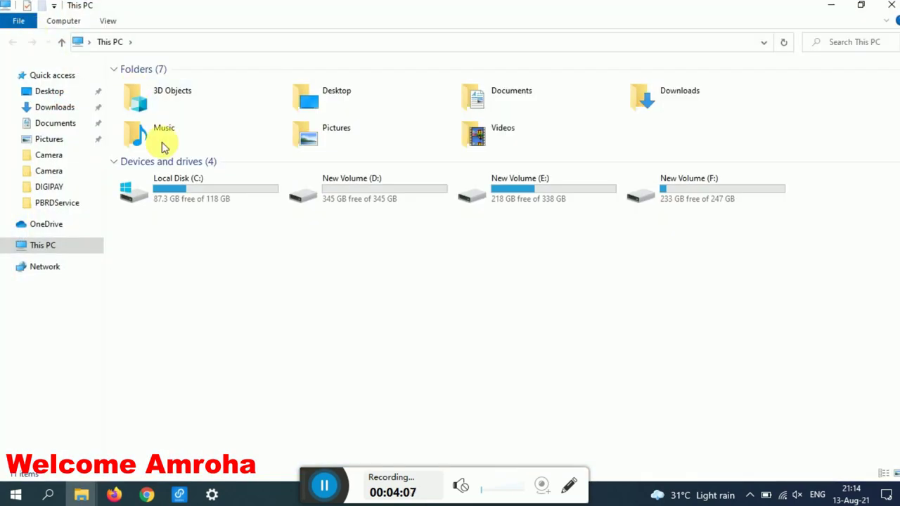
pyautogui.doubleClick(187, 197)
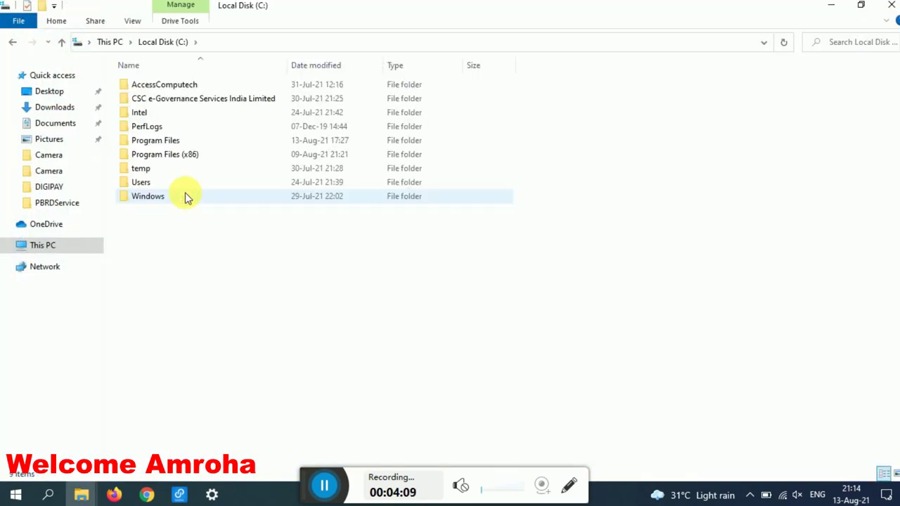
pyautogui.click(173, 156)
pyautogui.doubleClick(174, 156)
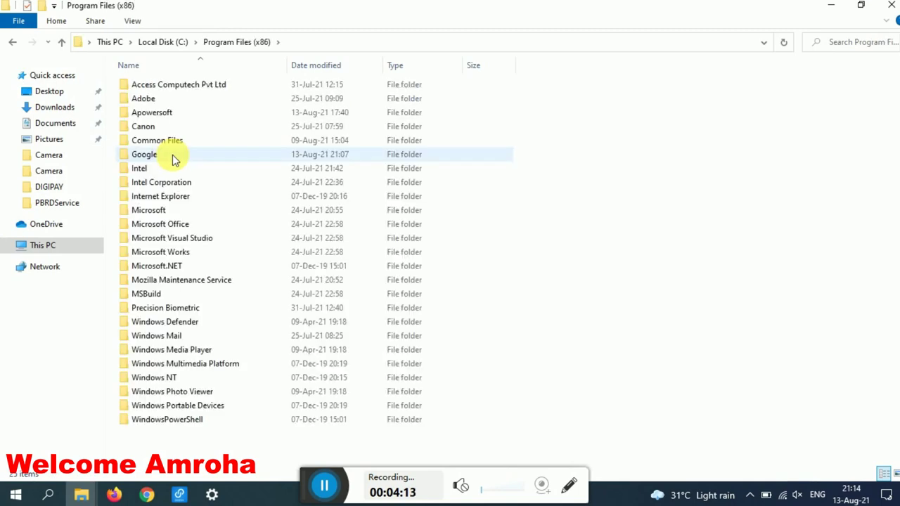
pyautogui.click(176, 312)
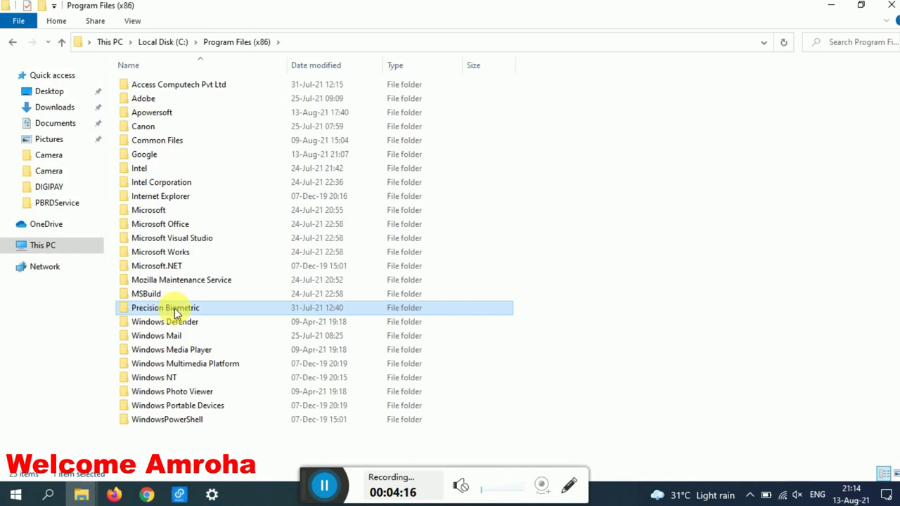
pyautogui.doubleClick(176, 313)
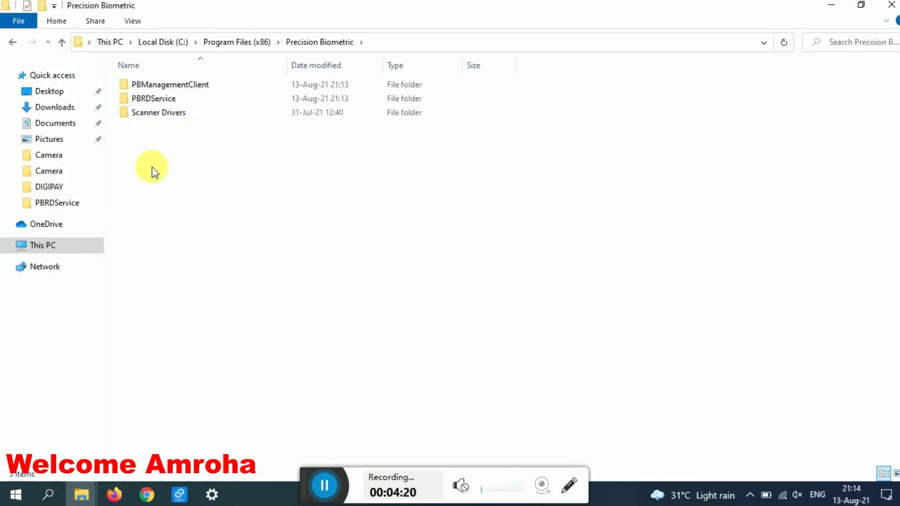
pyautogui.click(158, 104)
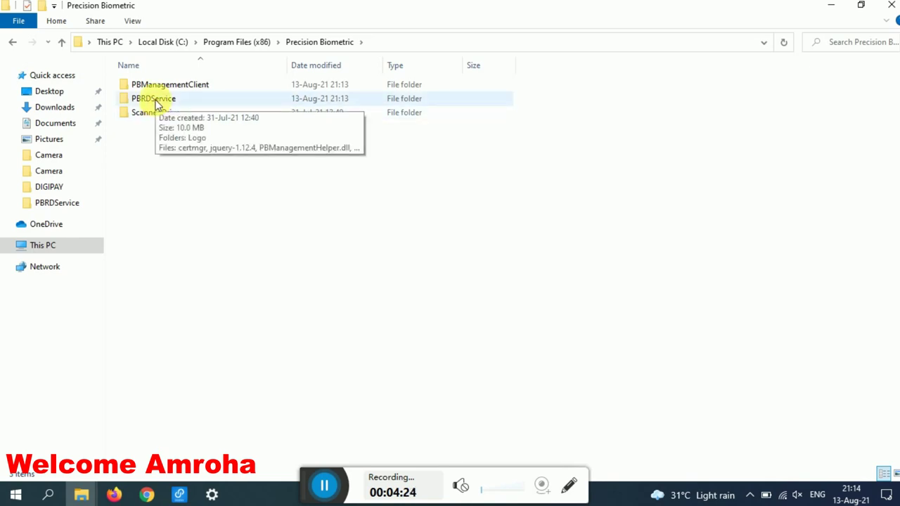
pyautogui.doubleClick(158, 102)
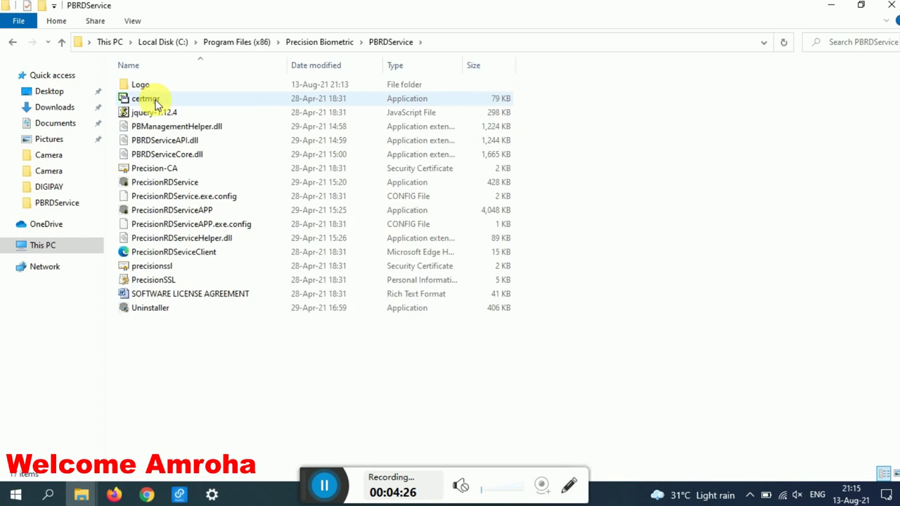
# Open the PrecisionRDServiceClient page file with Google Chrome
pyautogui.click(153, 254)
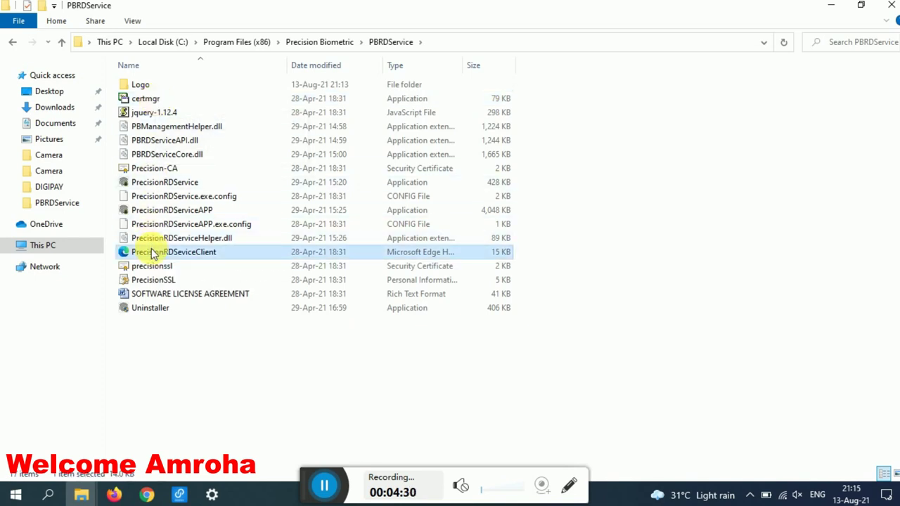
pyautogui.rightClick(152, 255)
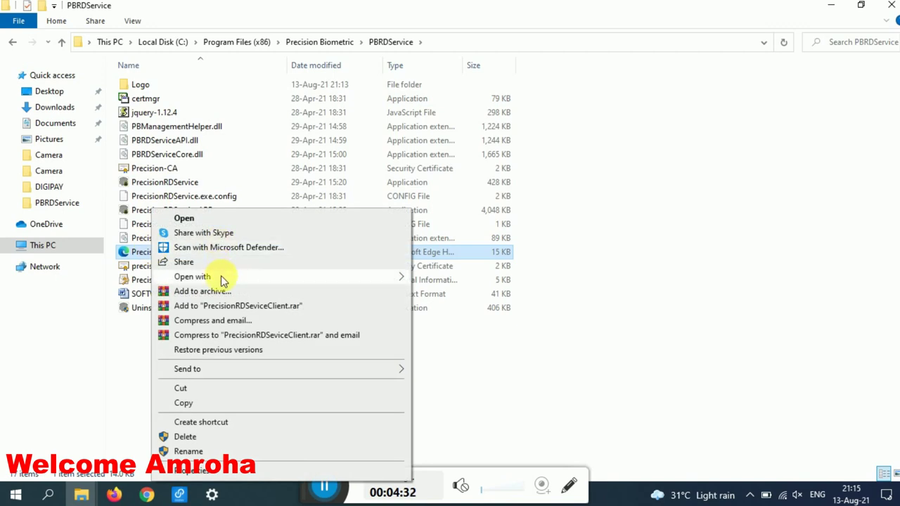
pyautogui.moveTo(221, 276)
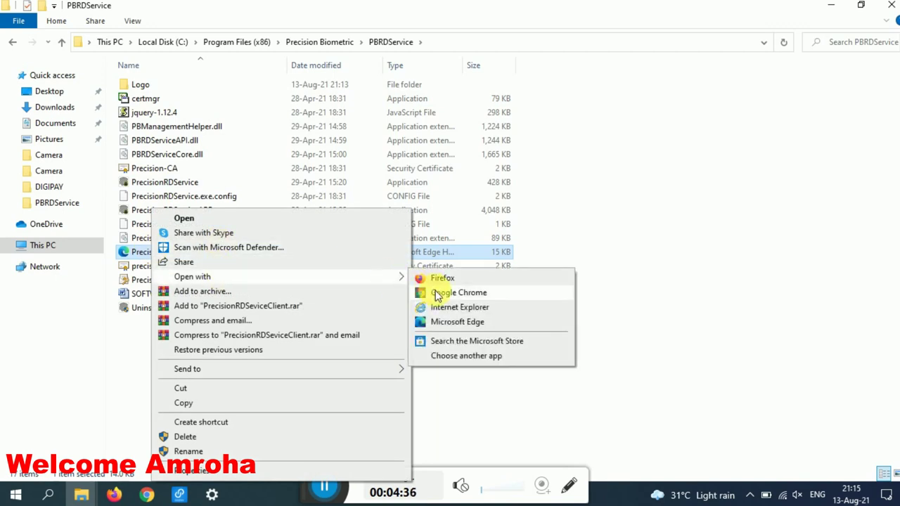
pyautogui.click(438, 294)
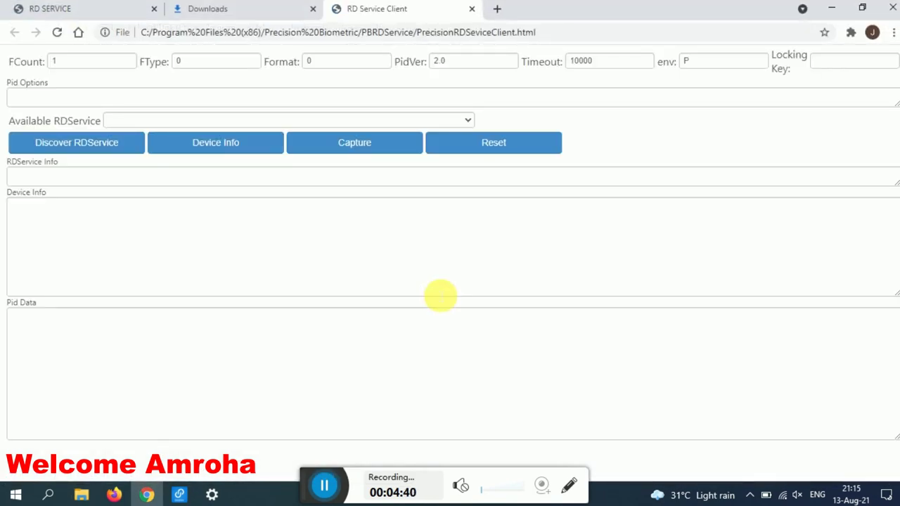
# Discover the RD service and keep the READY entry on port 11100 selected
pyautogui.click(61, 152)
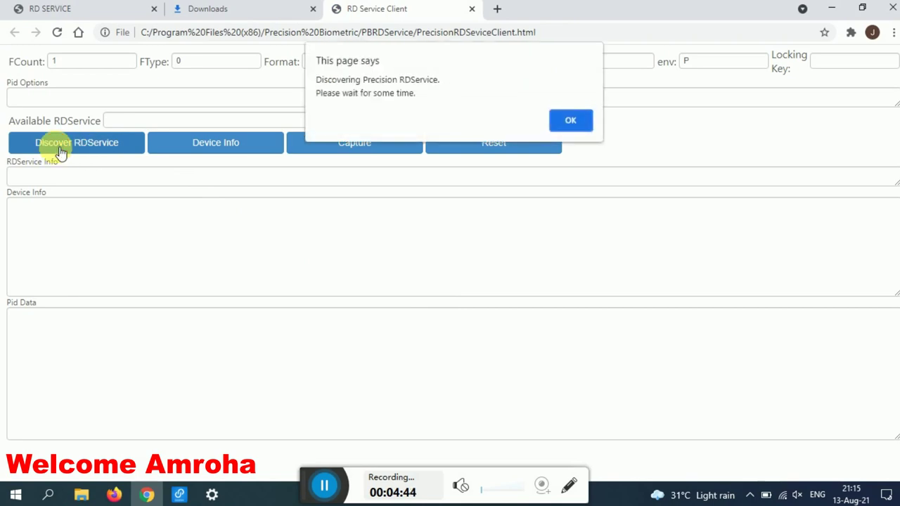
pyautogui.press('Return')
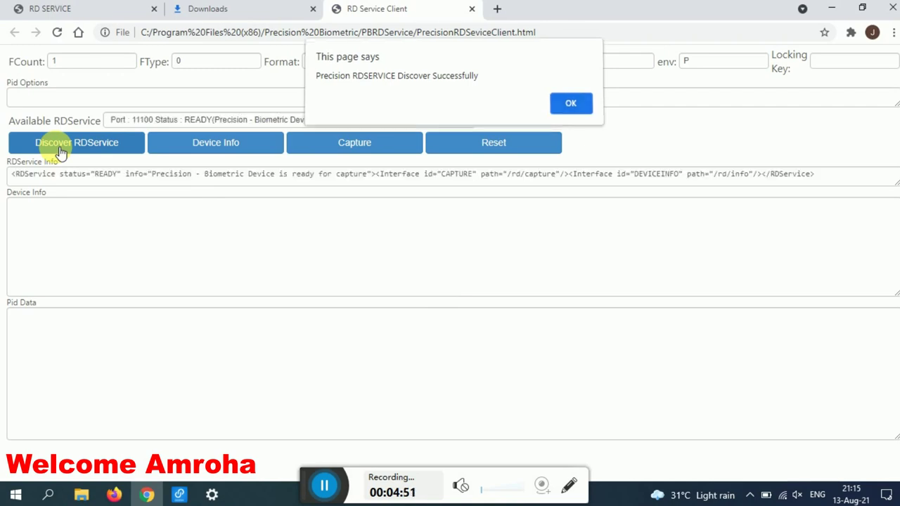
pyautogui.press('Return')
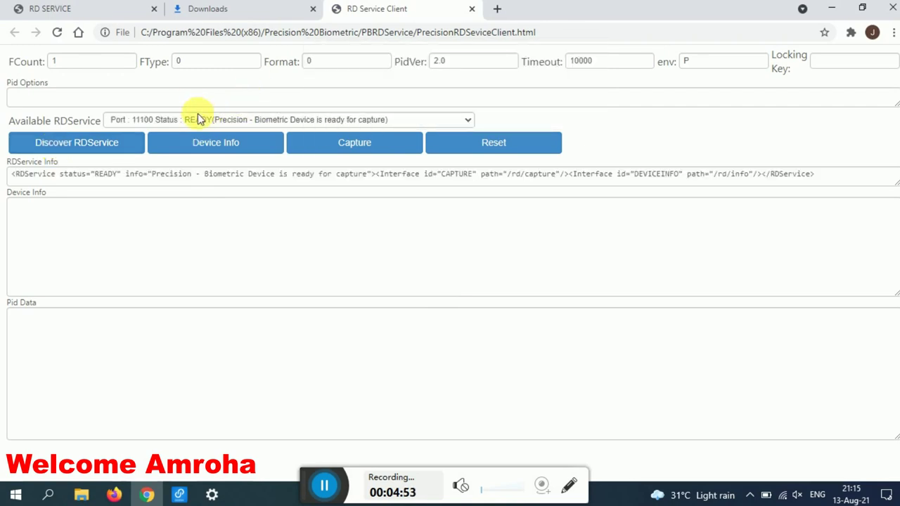
pyautogui.click(226, 119)
pyautogui.click(226, 120)
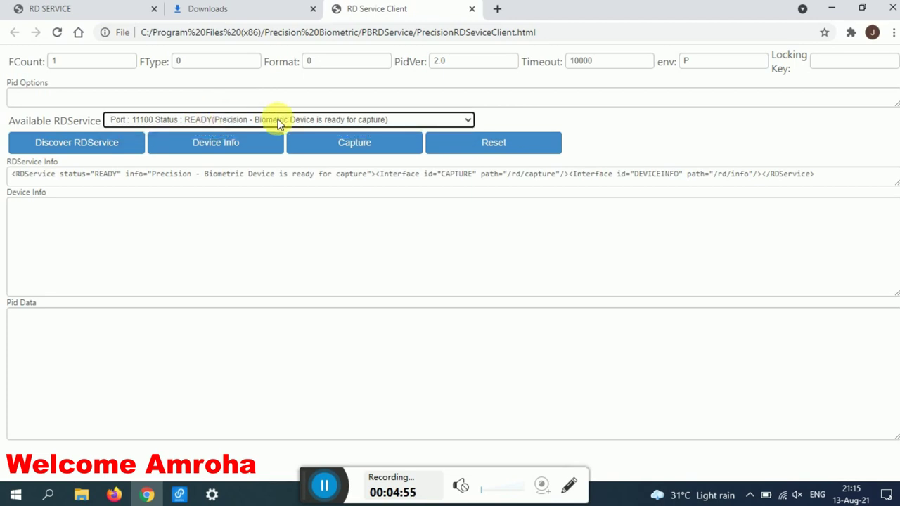
# Capture a fingerprint and check Pid Data for rdsVer 1.2.3 and qScore 100
pyautogui.click(355, 146)
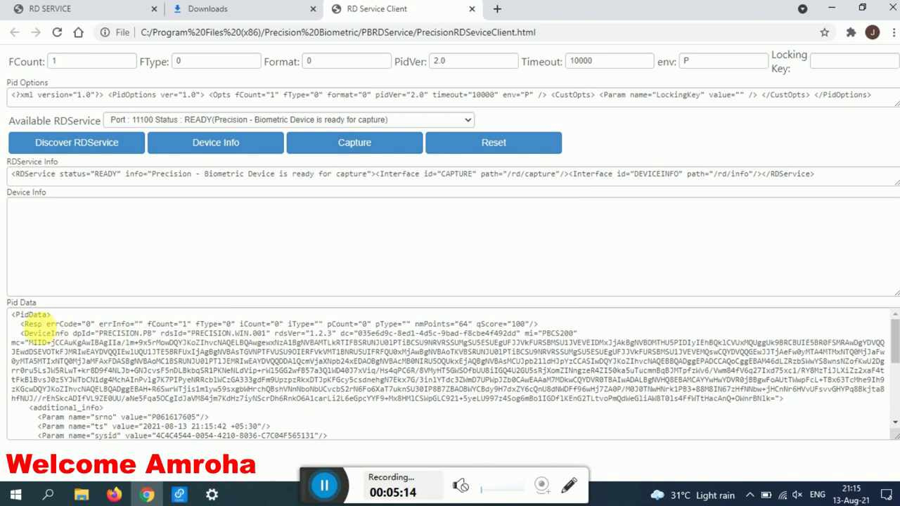
pyautogui.moveTo(9, 314); pyautogui.dragTo(275, 458)
pyautogui.moveTo(336, 405); pyautogui.dragTo(539, 280)
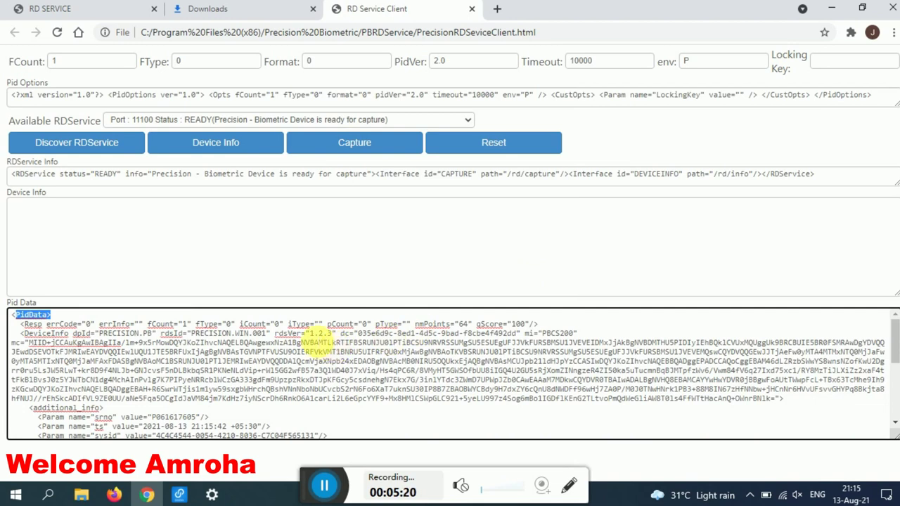
pyautogui.click(316, 334)
pyautogui.moveTo(316, 334); pyautogui.dragTo(328, 334)
pyautogui.click(340, 333)
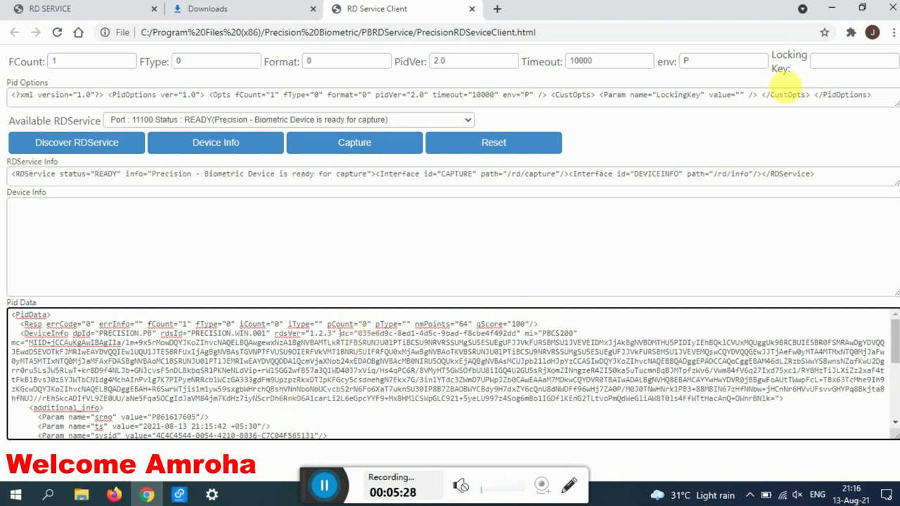
pyautogui.click(834, 10)
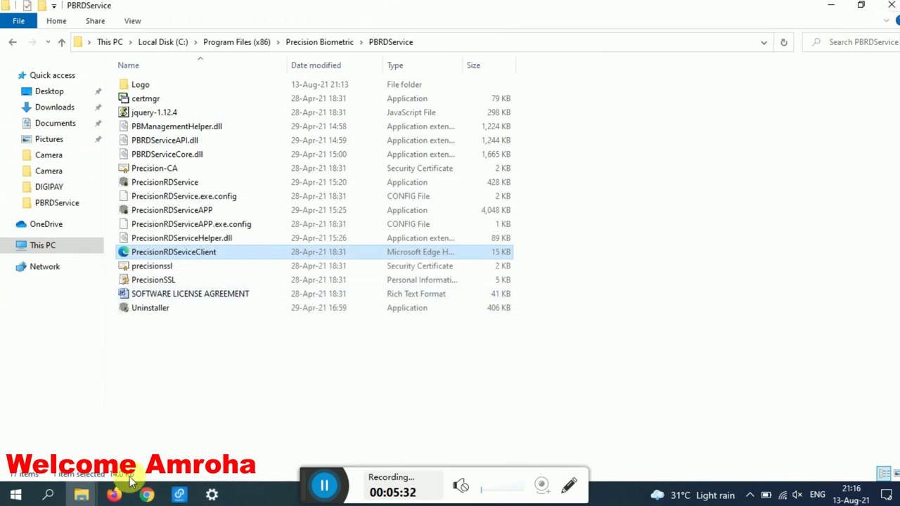
pyautogui.click(145, 495)
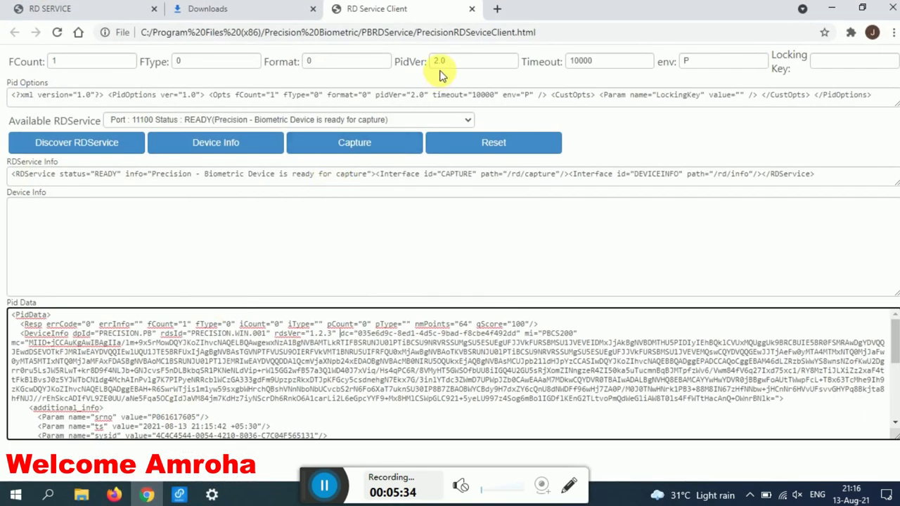
# Open the Spice Money B2B Portal for Agents from the CSC bookmarks and submit the agent login
pyautogui.click(496, 8)
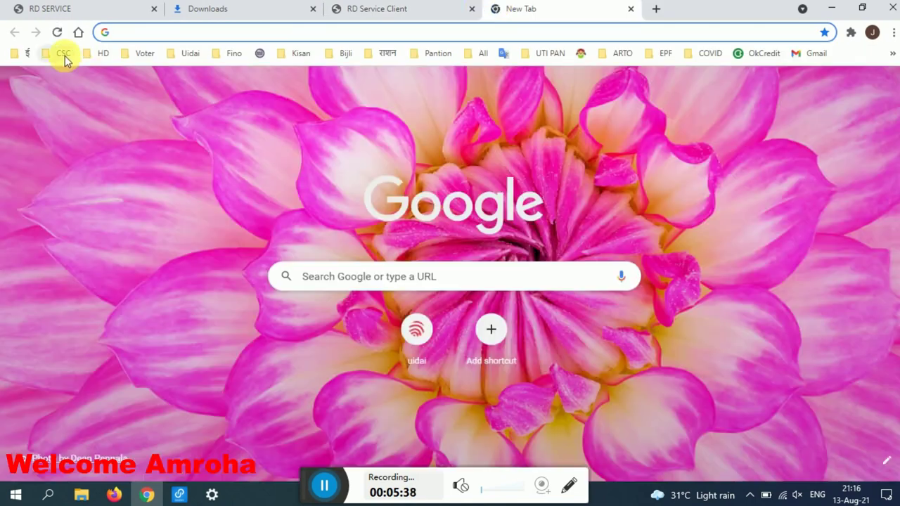
pyautogui.click(63, 55)
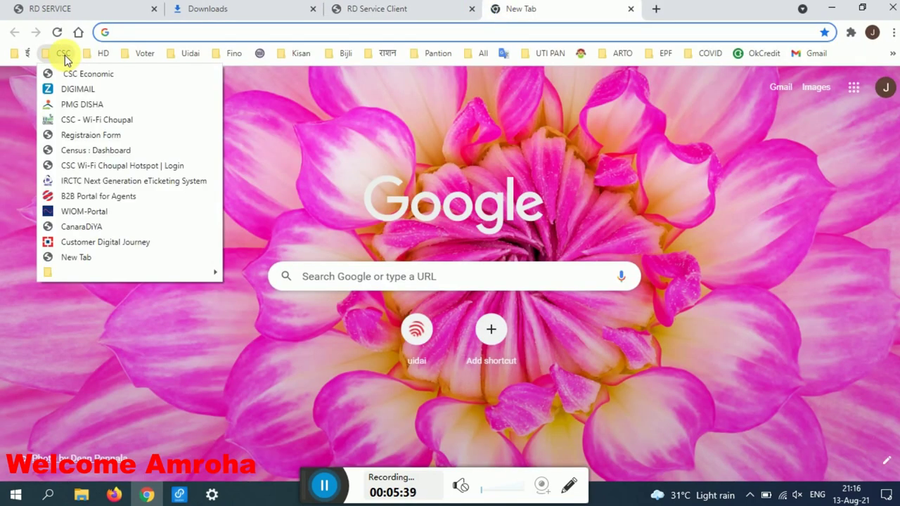
pyautogui.click(84, 196)
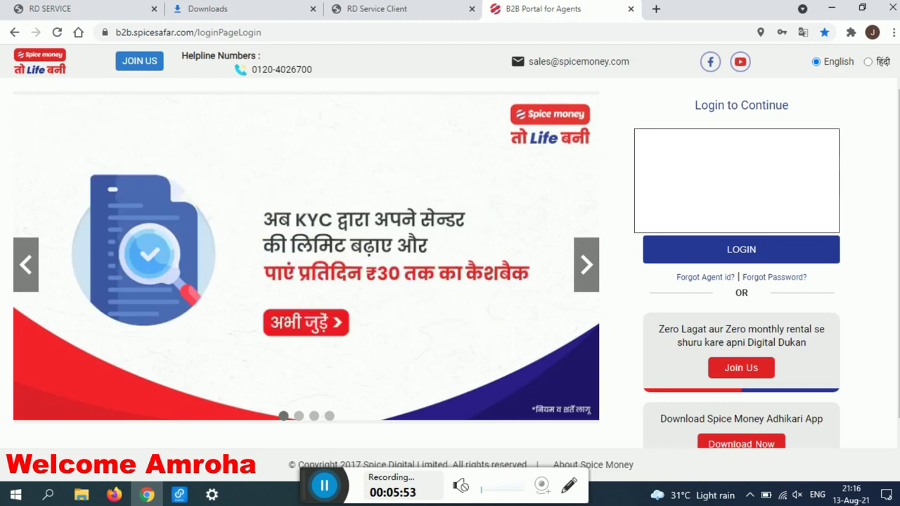
pyautogui.click(713, 251)
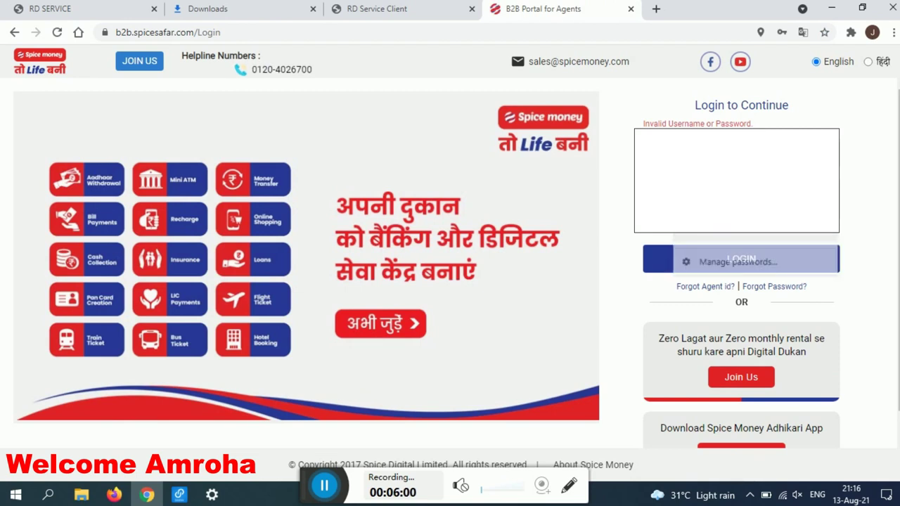
# Sign in with the two-step verification code and dismiss the wallet recharge video popup
pyautogui.click(710, 260)
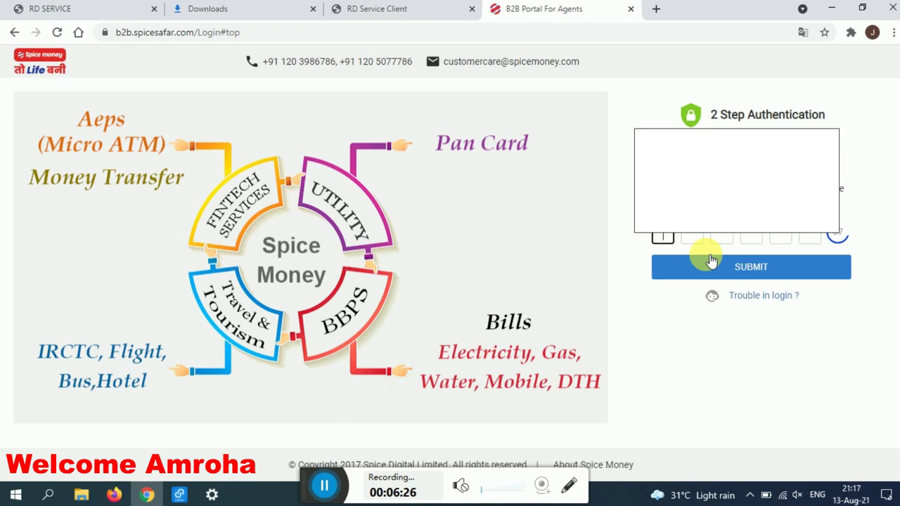
pyautogui.click(663, 237)
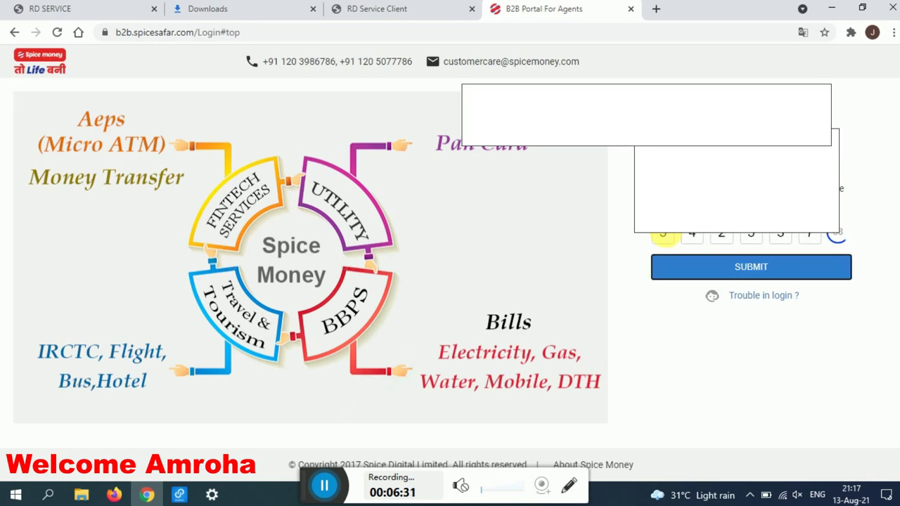
pyautogui.click(756, 266)
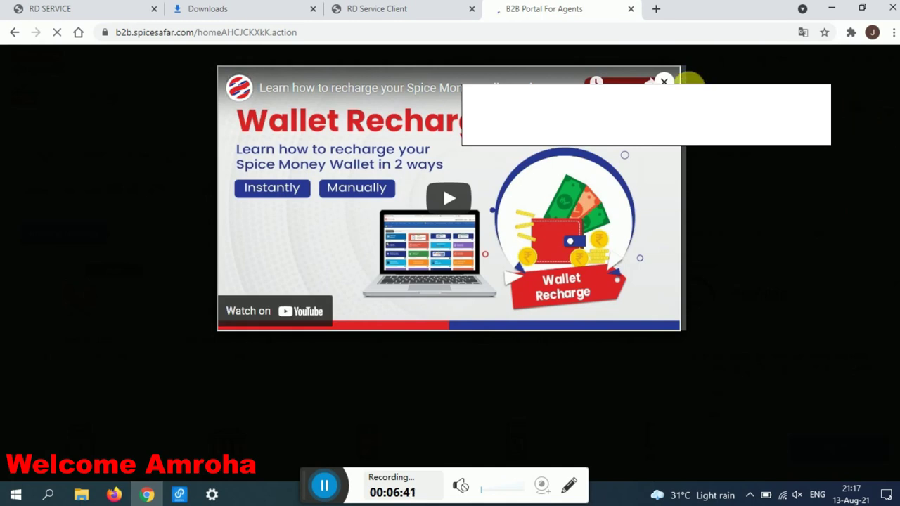
pyautogui.click(665, 81)
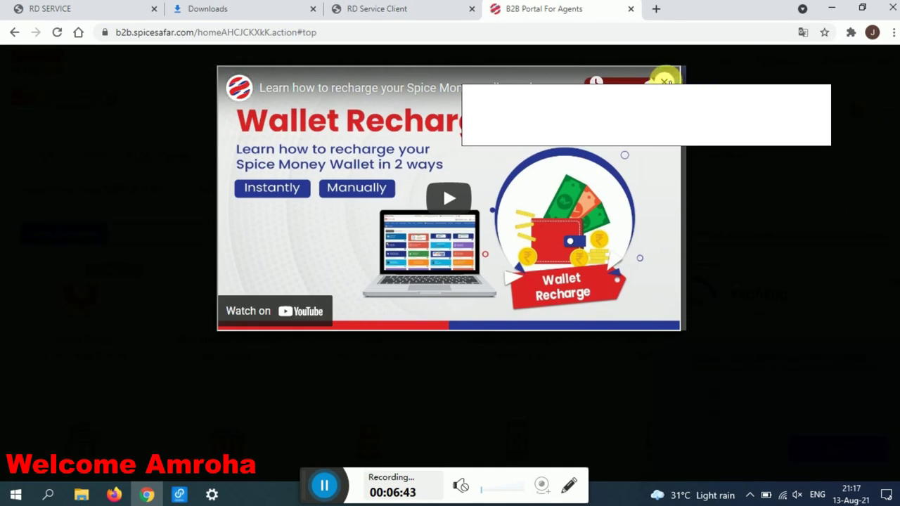
pyautogui.click(668, 80)
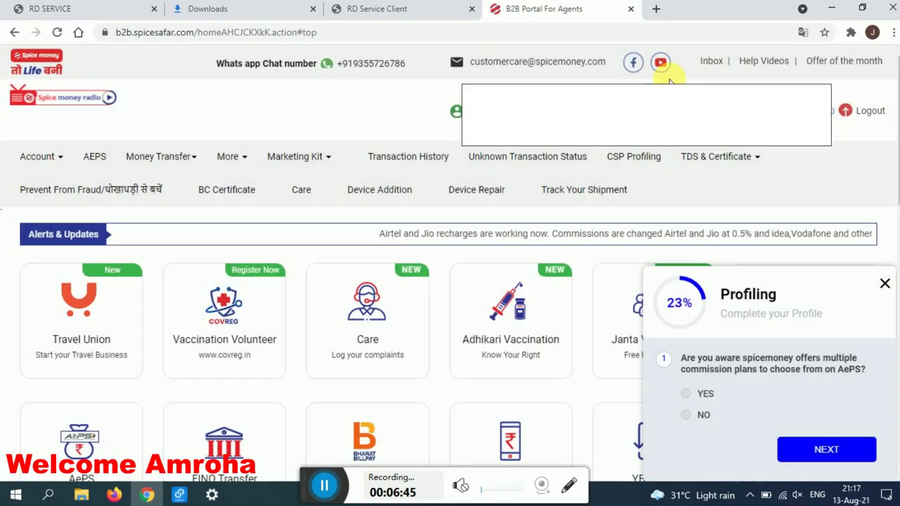
# Dismiss the profiling questionnaire and choose AEPS Mini Statement with Mantra as the device
pyautogui.click(884, 283)
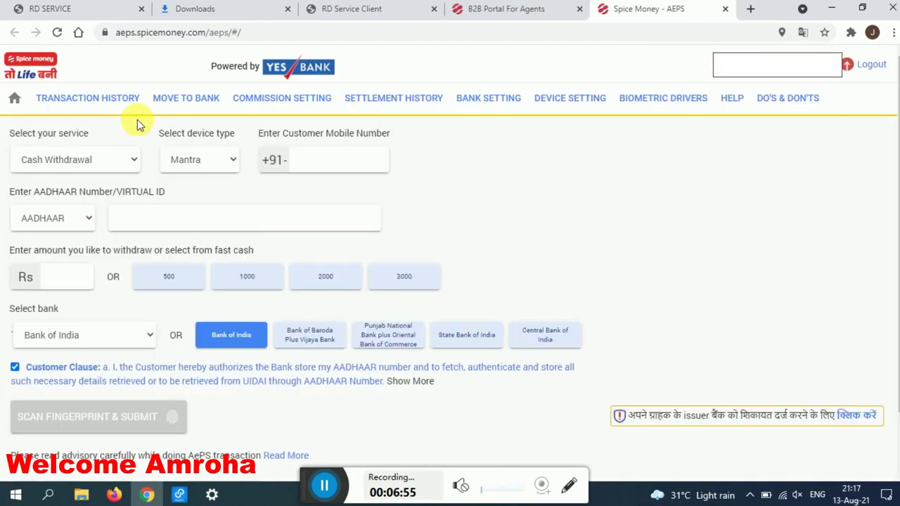
pyautogui.click(99, 165)
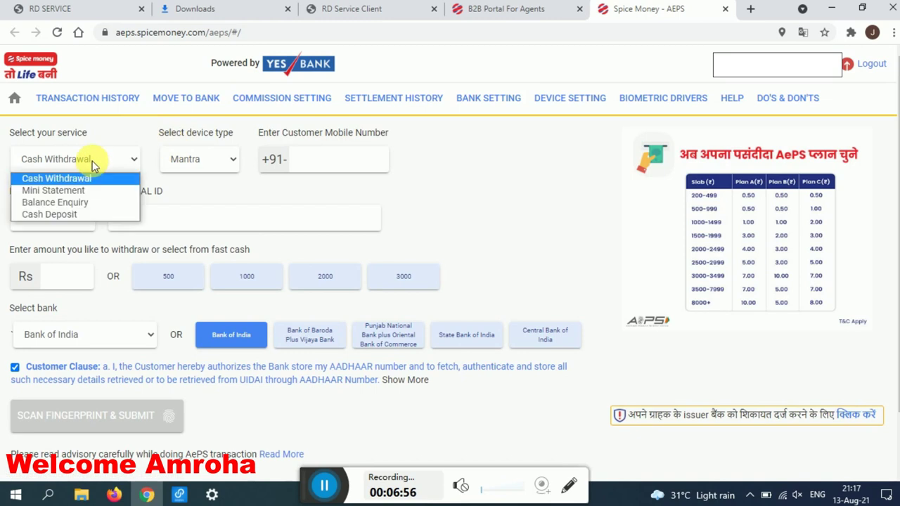
pyautogui.click(71, 190)
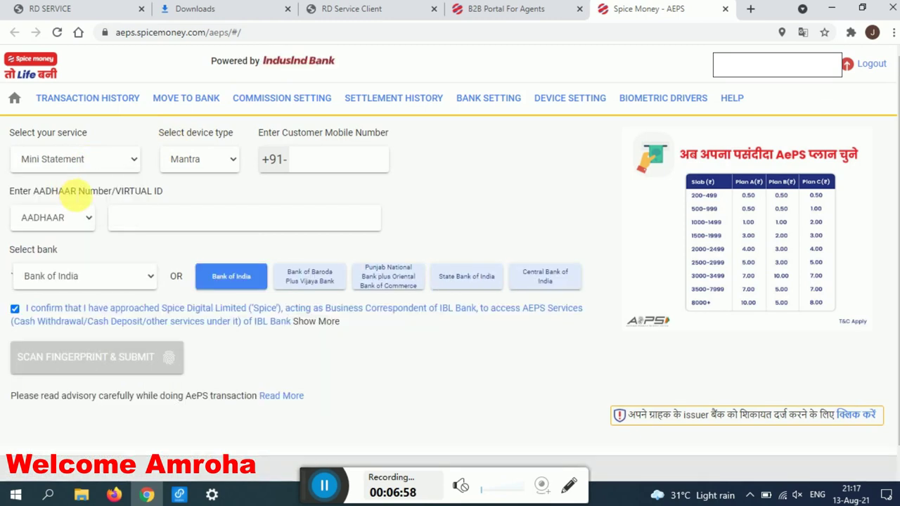
pyautogui.click(196, 161)
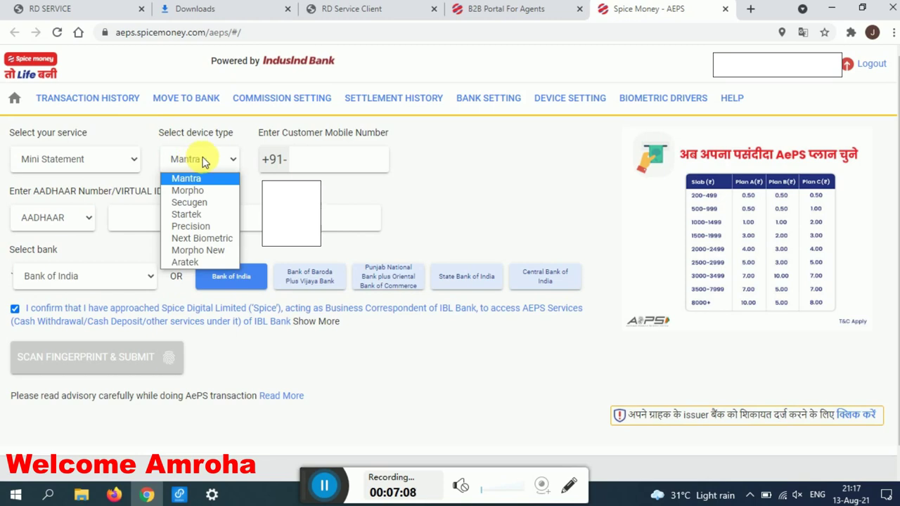
pyautogui.click(199, 160)
# Fill in the saved mobile number, pick State Bank of India, and submit with a fingerprint scan
pyautogui.click(313, 163)
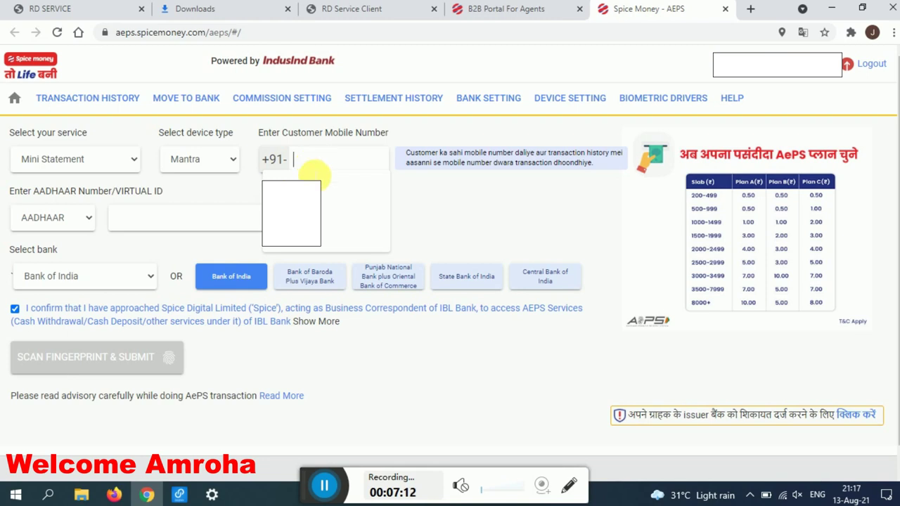
pyautogui.click(337, 210)
pyautogui.click(245, 219)
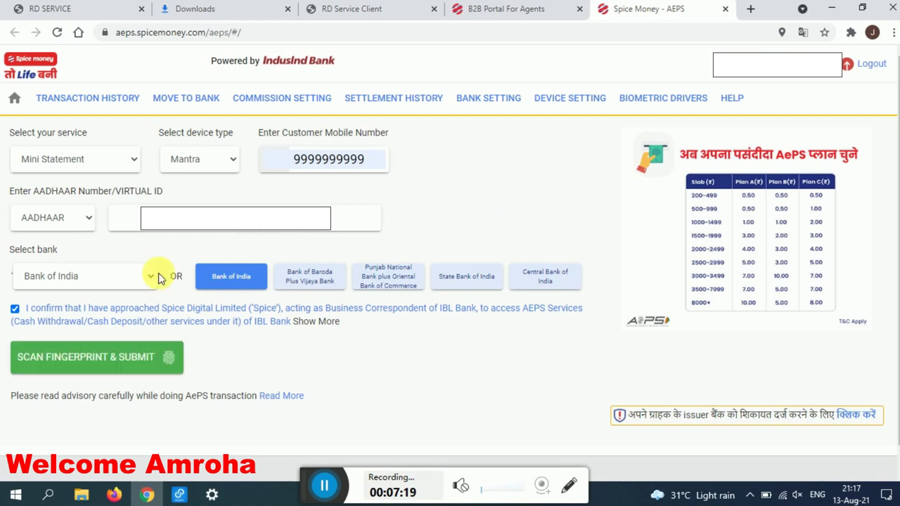
pyautogui.click(455, 276)
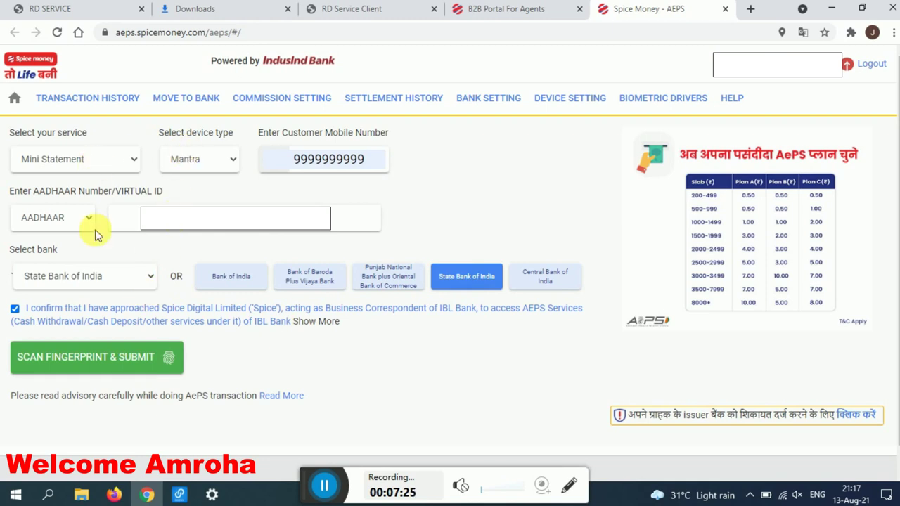
pyautogui.click(81, 358)
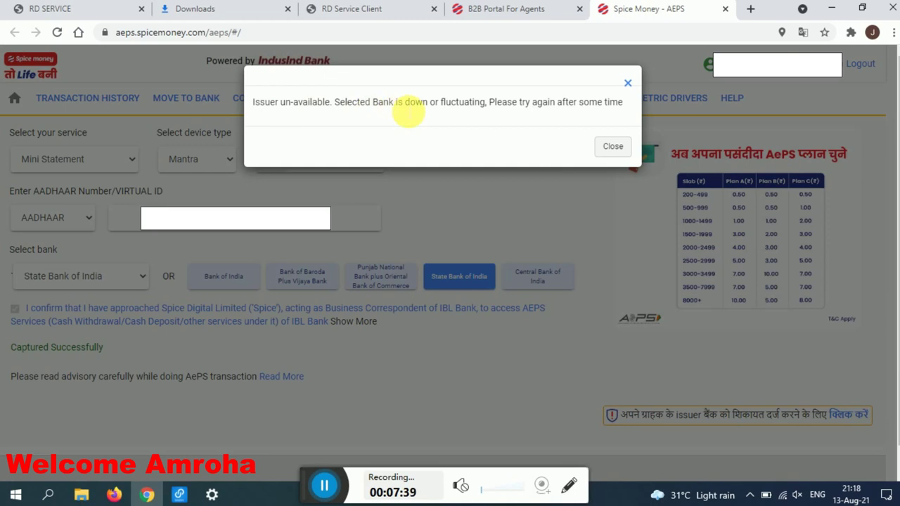
# Dismiss the issuer error, reselect Mini Statement, and choose Punjab National Bank plus Oriental Bank of Commerce
pyautogui.click(612, 148)
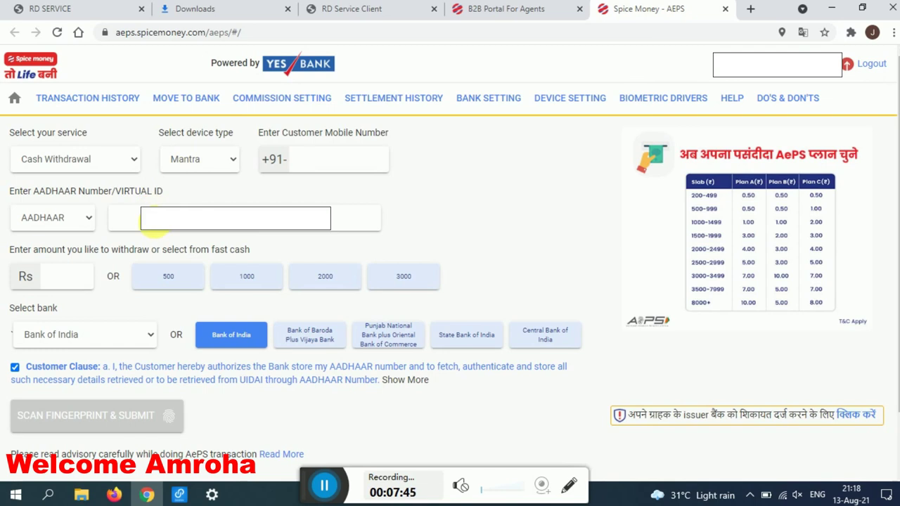
pyautogui.click(148, 224)
pyautogui.click(95, 163)
pyautogui.click(89, 191)
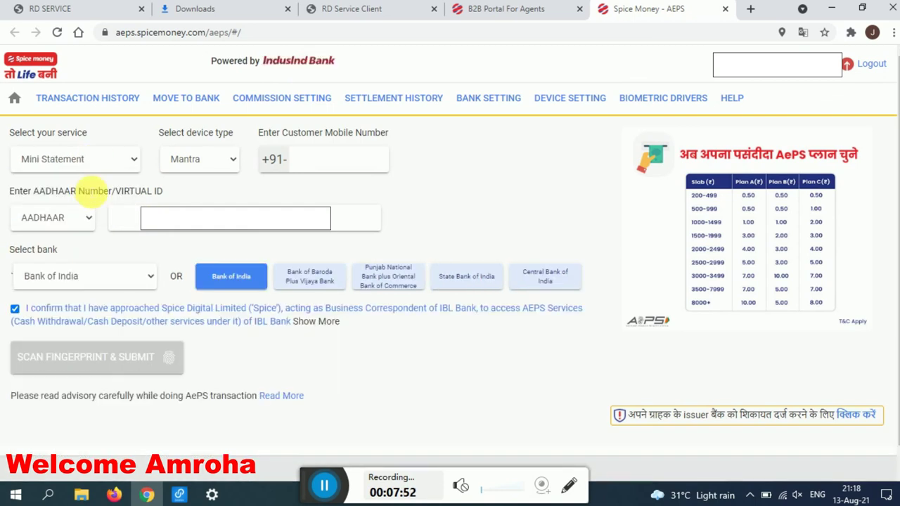
pyautogui.click(118, 279)
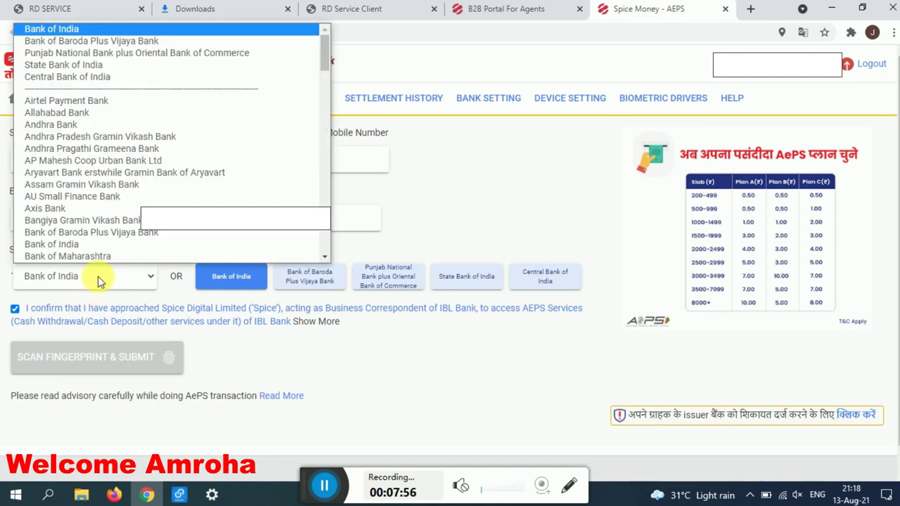
pyautogui.scroll(-1, 120, 160)
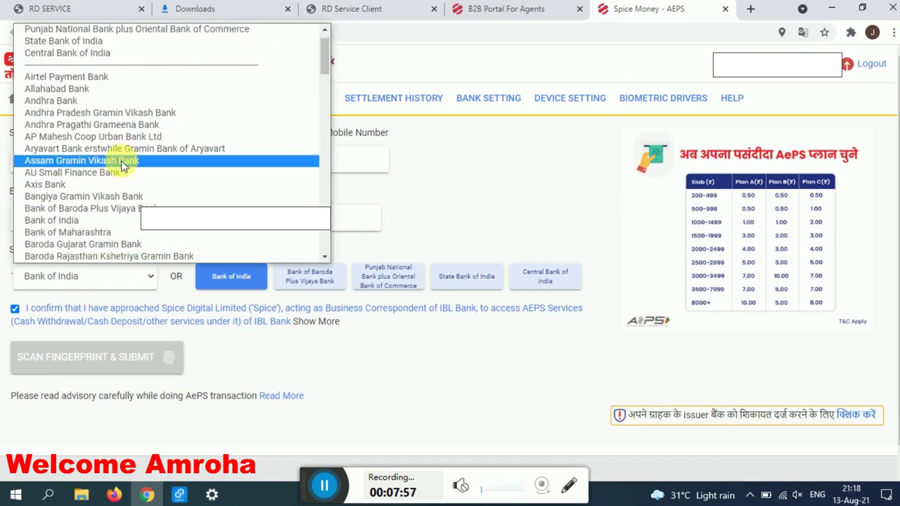
pyautogui.click(171, 31)
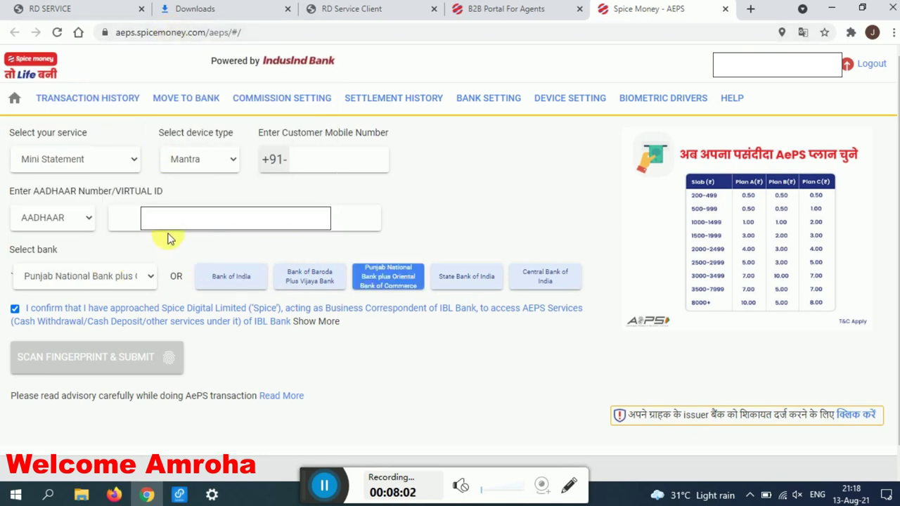
# Set the device type to Precision and fill in the saved customer mobile number
pyautogui.click(200, 161)
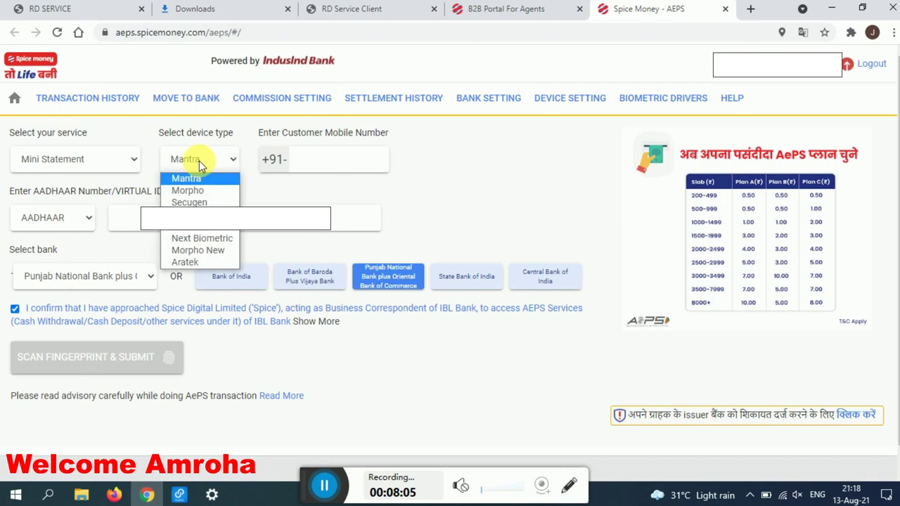
pyautogui.click(198, 229)
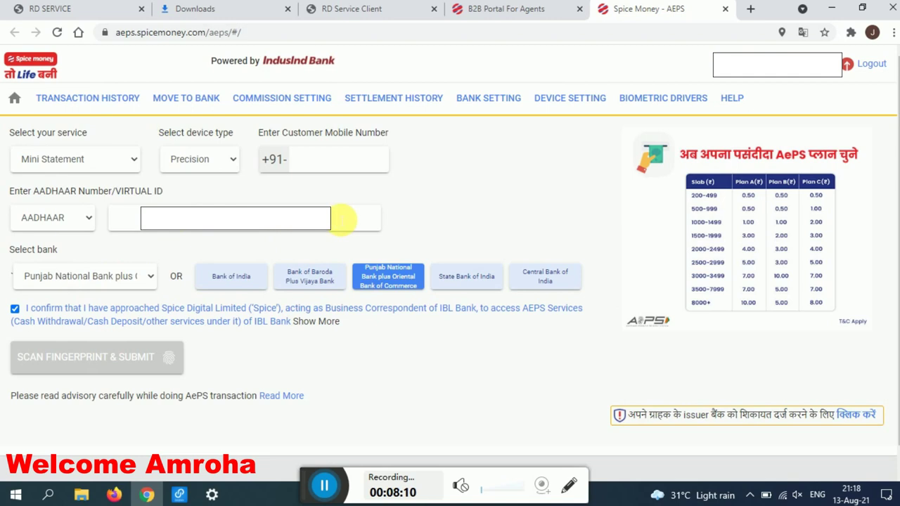
pyautogui.click(346, 161)
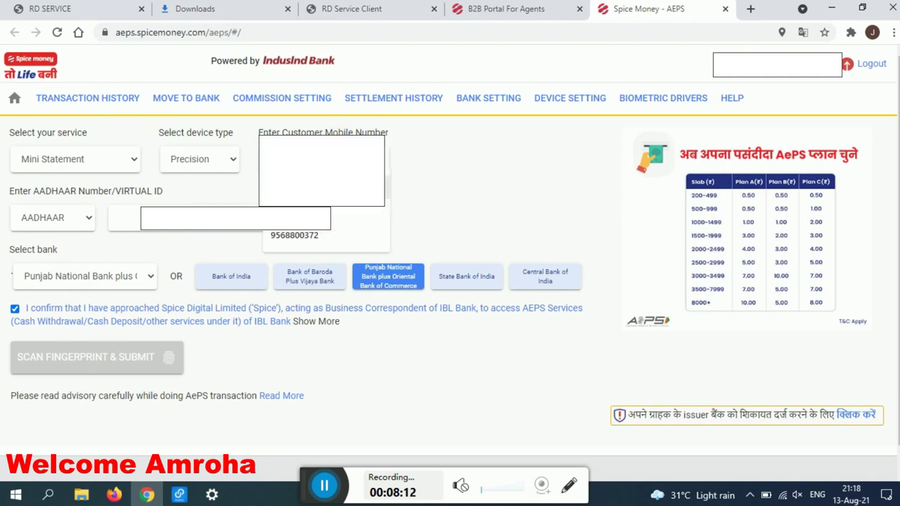
pyautogui.click(291, 236)
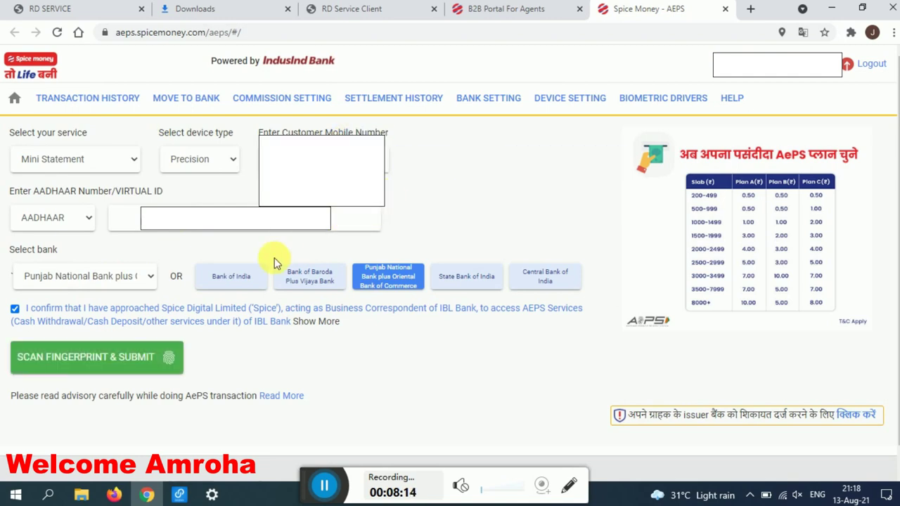
# Submit with a Precision fingerprint scan and review the statement showing the Rs. 1035.62 balance
pyautogui.click(103, 360)
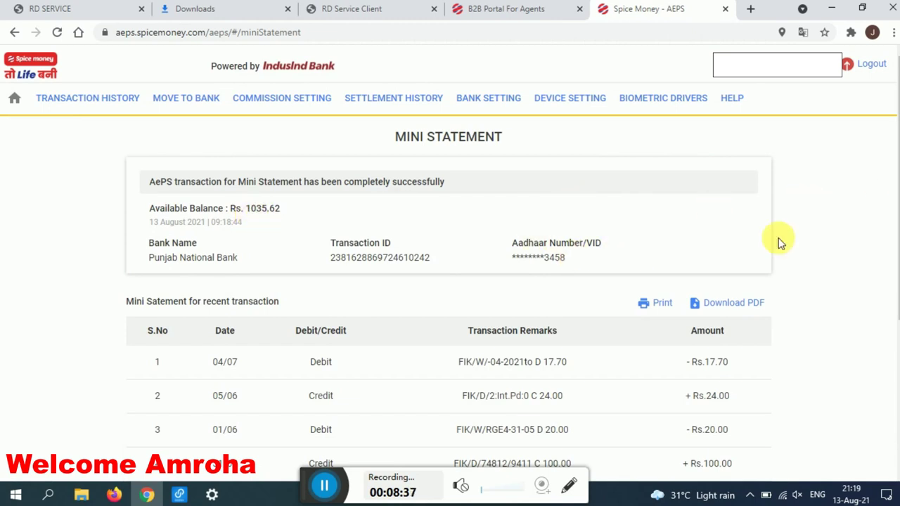
pyautogui.moveTo(897, 190); pyautogui.dragTo(896, 257)
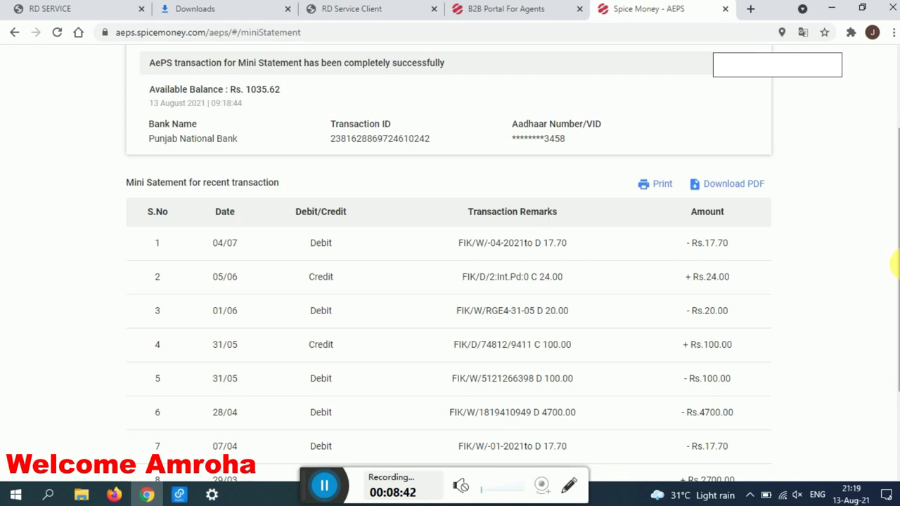
pyautogui.moveTo(895, 261); pyautogui.dragTo(894, 140)
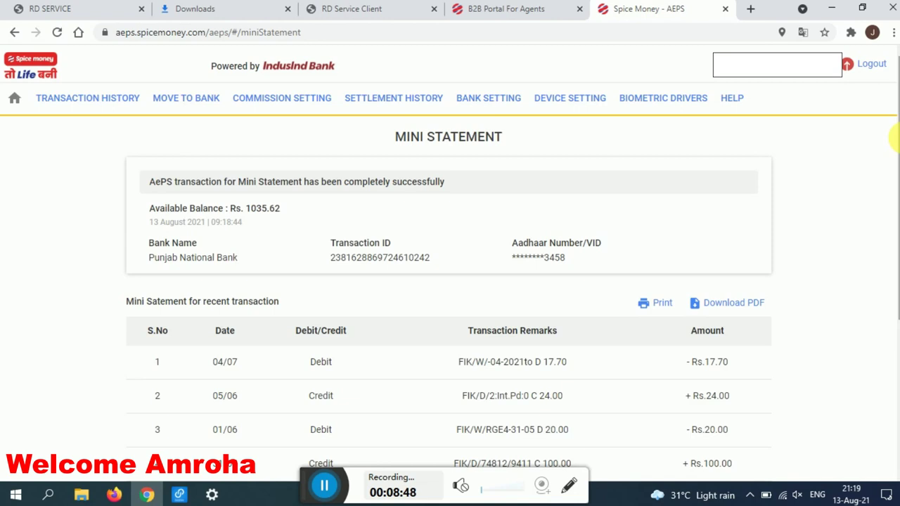
pyautogui.moveTo(895, 139)
pyautogui.mouseDown()
pyautogui.moveTo(894, 287)
pyautogui.moveTo(894, 127)
pyautogui.mouseUp()
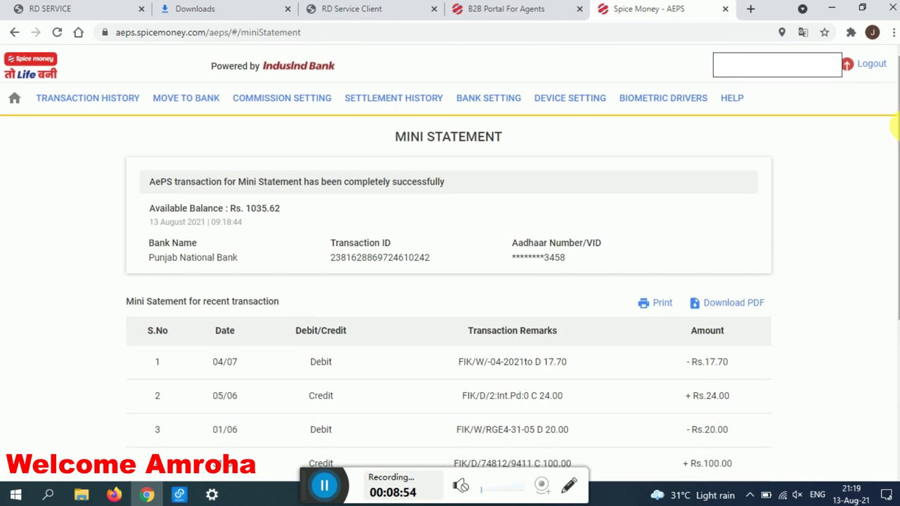